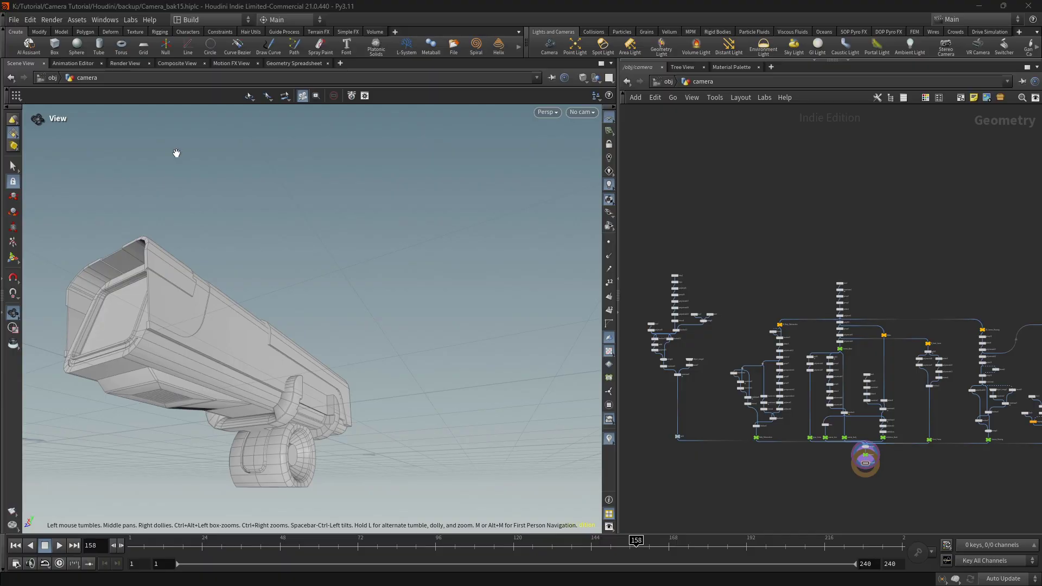
Step: Start the Gemini Scene Assistant and set its Gemini model to models/gemini-2.5-pro in the settings
left_click(30, 46)
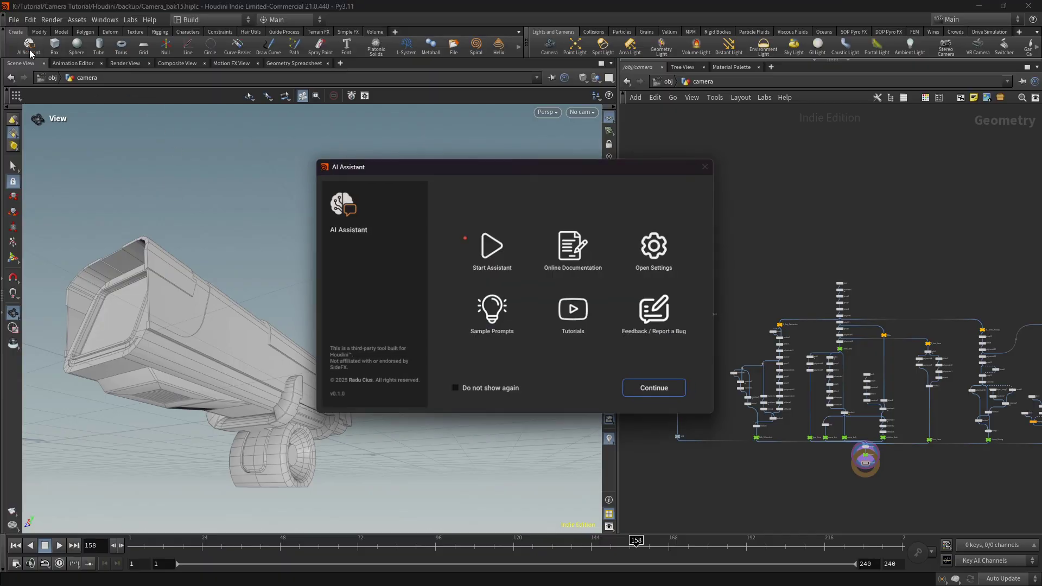
left_click(490, 248)
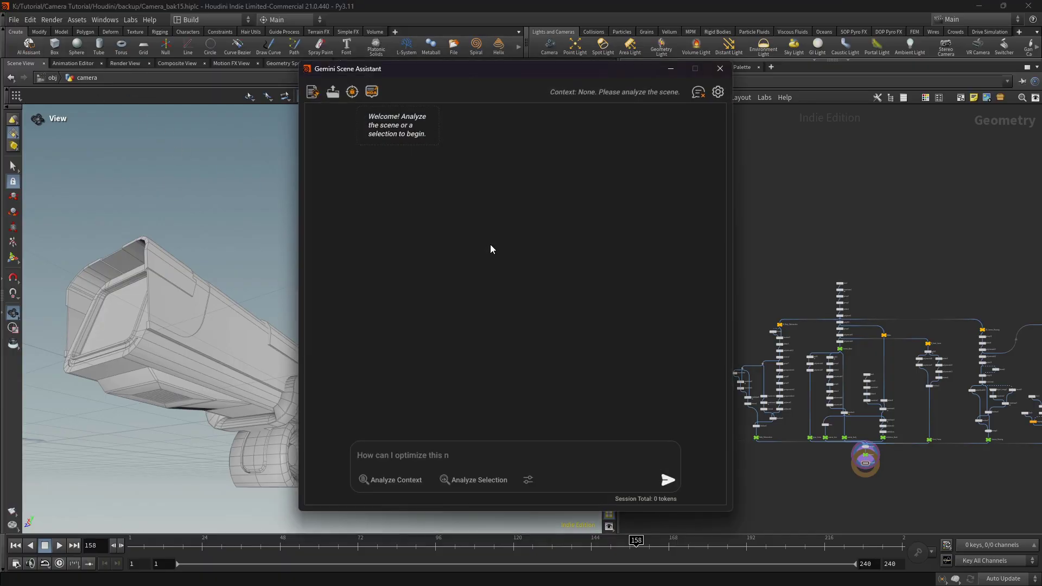
left_click(718, 92)
left_click(553, 220)
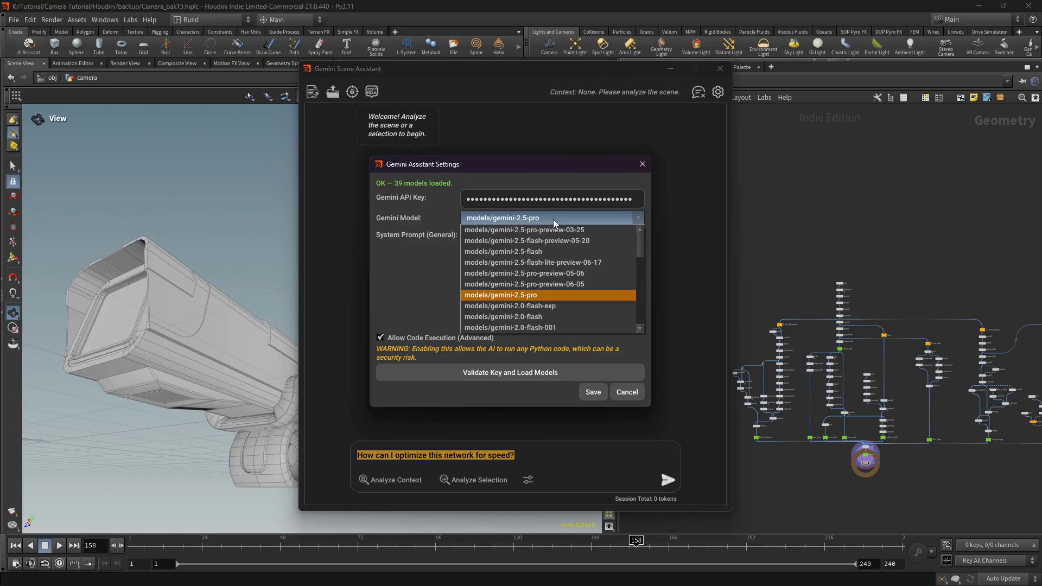
left_click(535, 295)
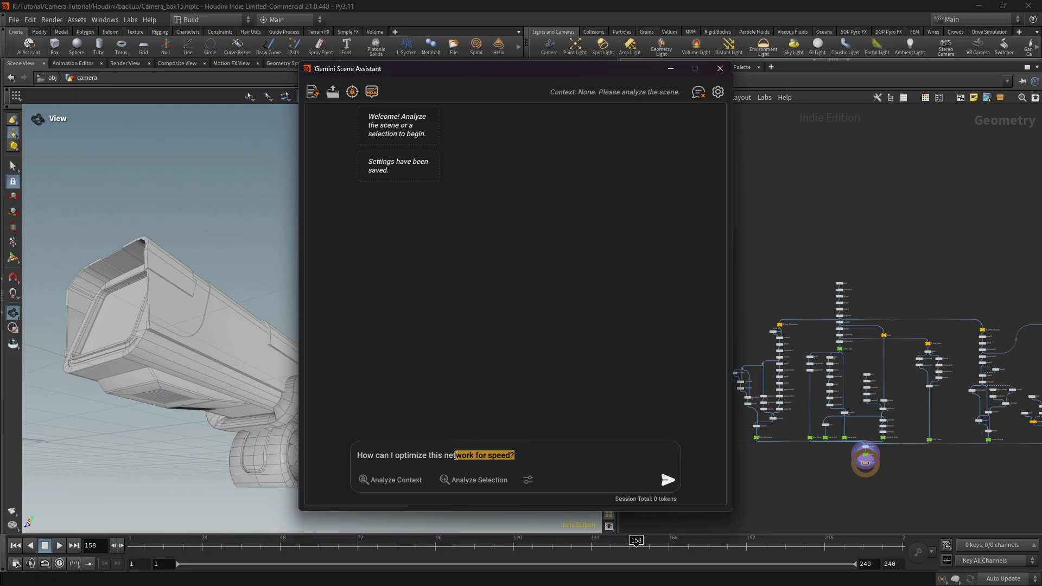
key("BackSpace")
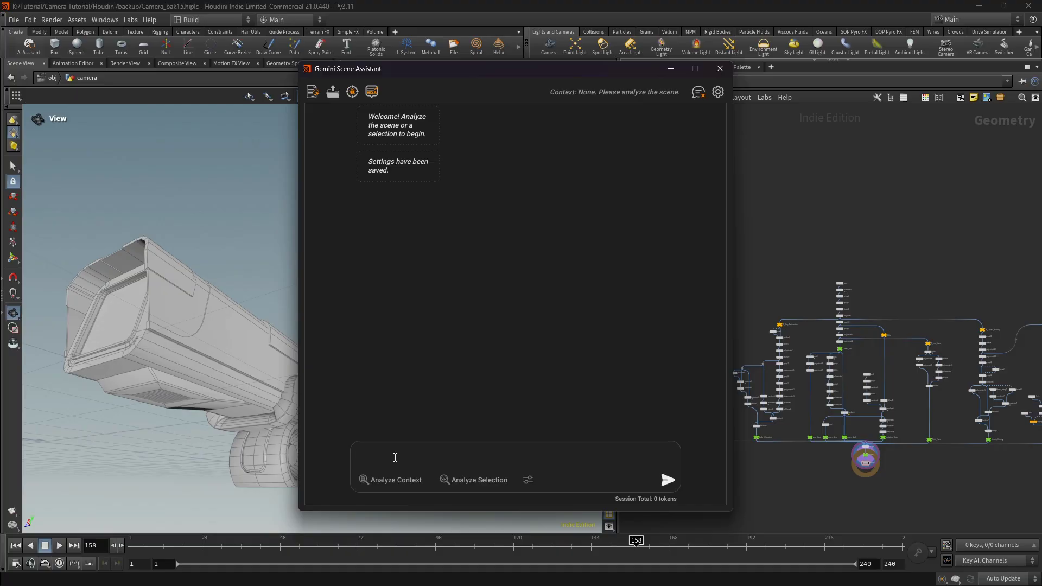
Step: Load the camera network as analysis context and ask the assistant "Please explain what the selected nodes are doing."
type("Please explain what the selected nodes are doing.")
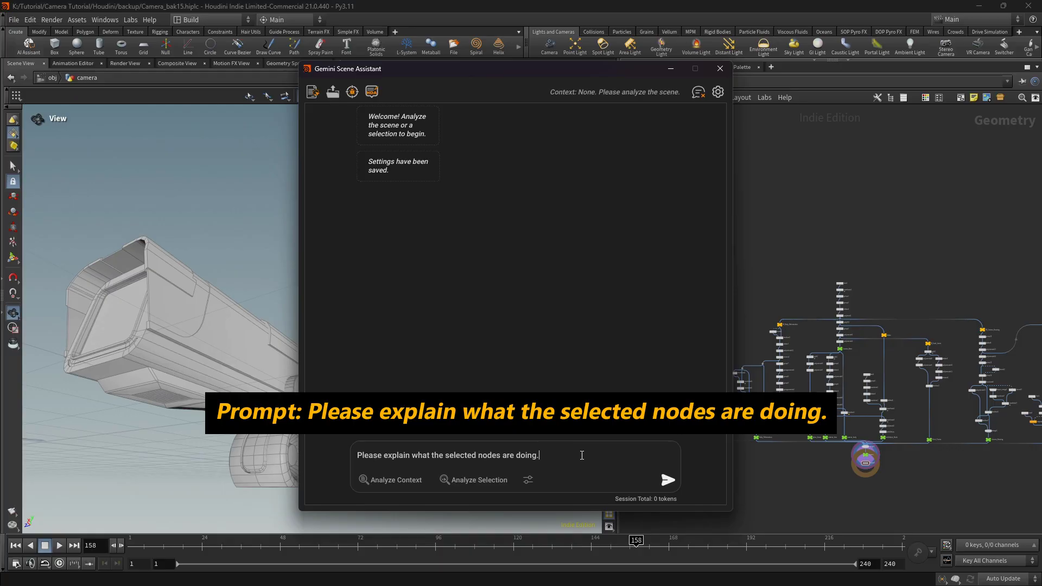
left_click(397, 484)
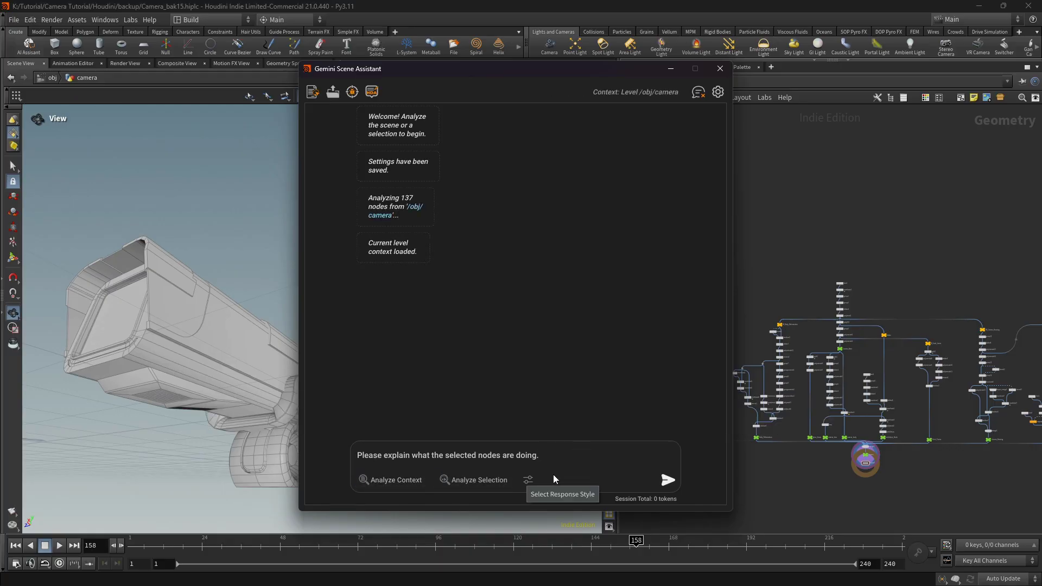
left_click(667, 480)
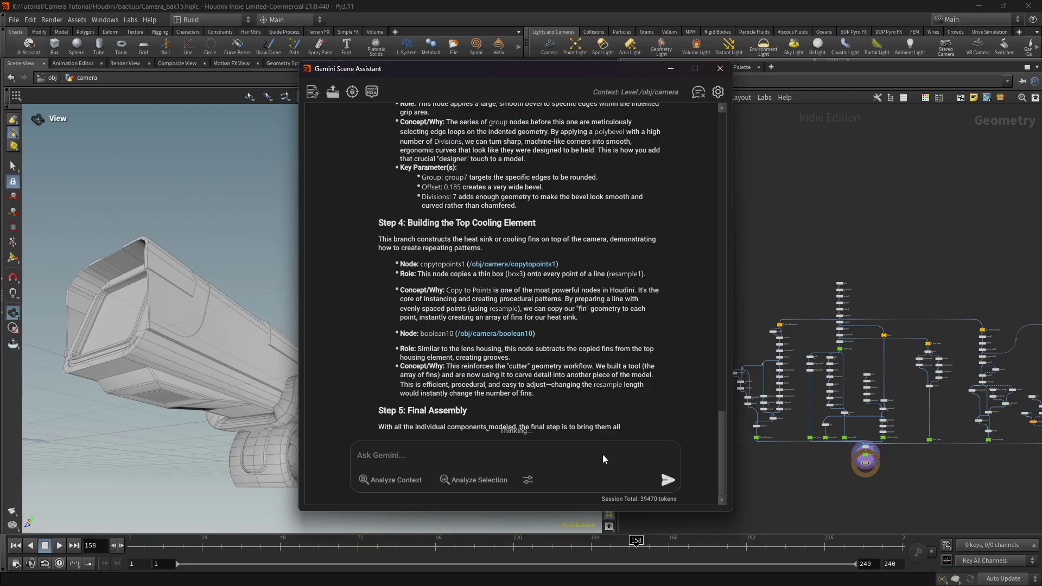
Step: Jump to the box1 node from the assistant's explanation, and examine its displayed geometry and role description
left_click_drag(721, 442, 727, 180)
left_click(468, 311)
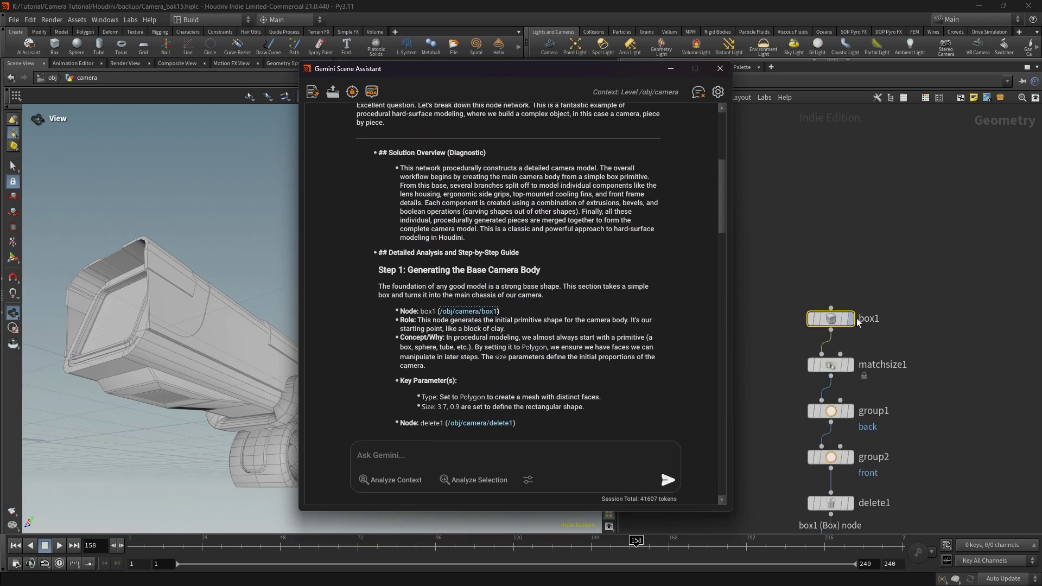
left_click_drag(189, 256, 193, 417)
left_click_drag(418, 320, 522, 336)
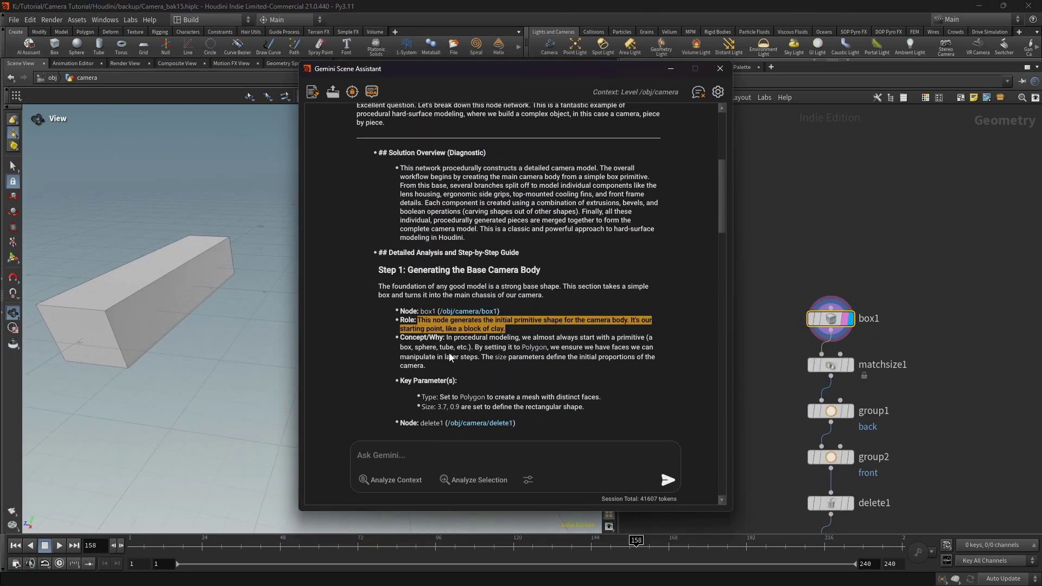
left_click(451, 356)
Step: Follow the explanation's reference to polyextrude2 and compare its role description with the displayed front-face geometry
left_click_drag(722, 209, 722, 283)
left_click(533, 221)
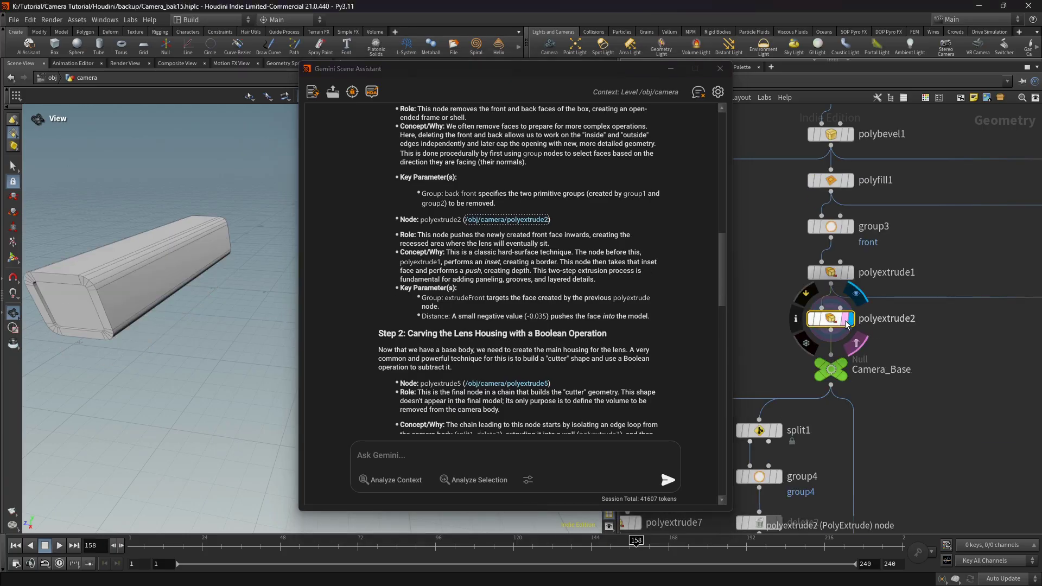
left_click_drag(418, 234, 487, 237)
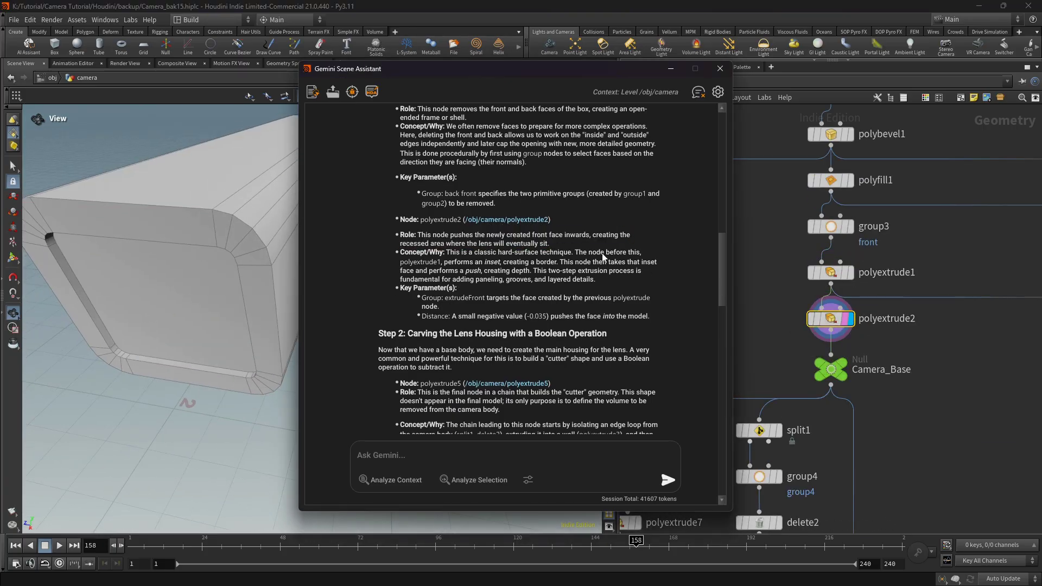
scroll(505, 345, "down", 3)
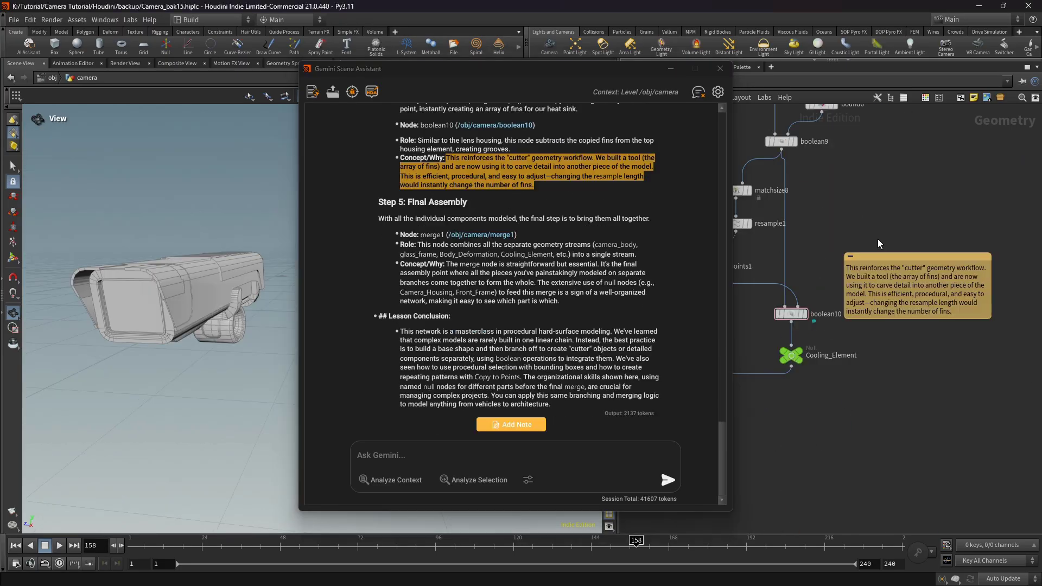
Step: Add the Concept/Why text for boolean1 as a sticky note and place it just above the boolean1 node
left_click_drag(723, 446, 730, 321)
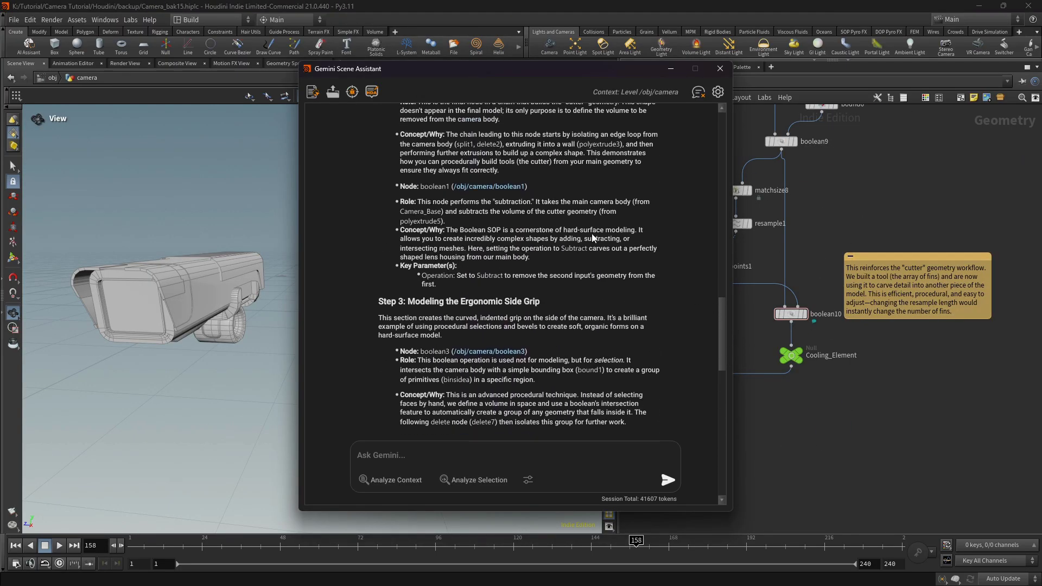
left_click(508, 187)
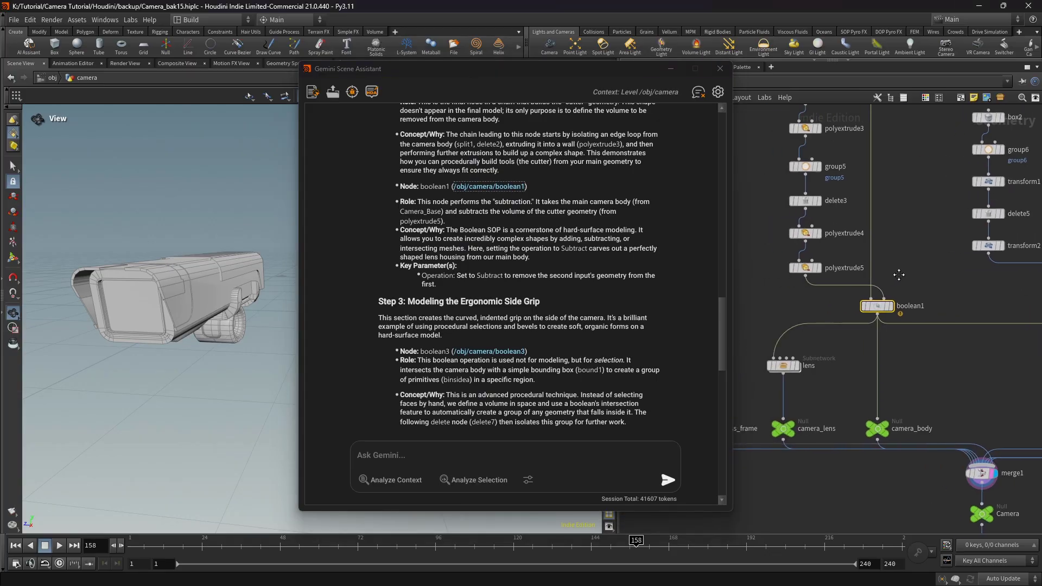
left_click_drag(450, 231, 527, 259)
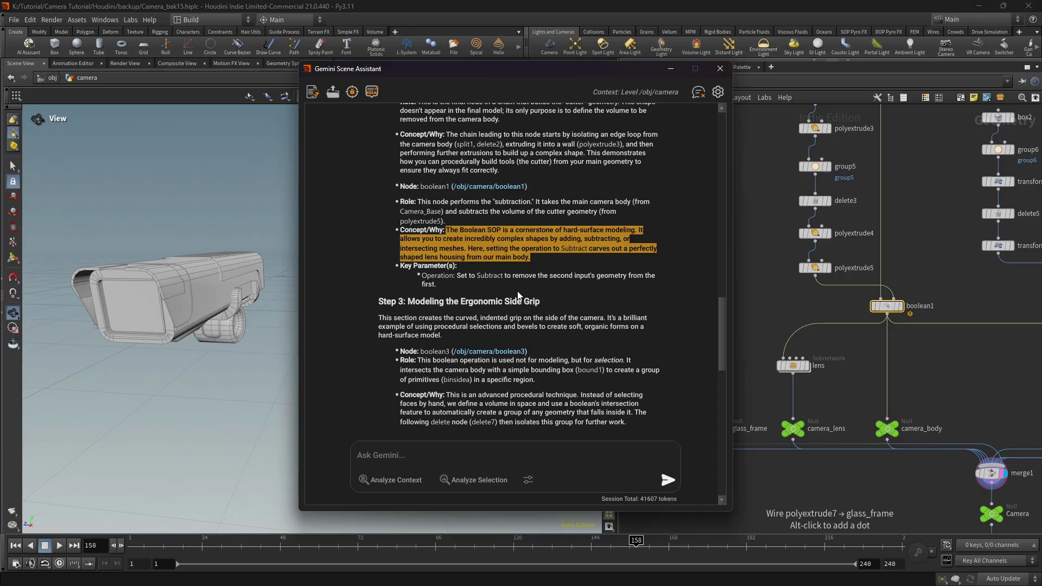
left_click_drag(721, 324, 721, 454)
left_click(536, 430)
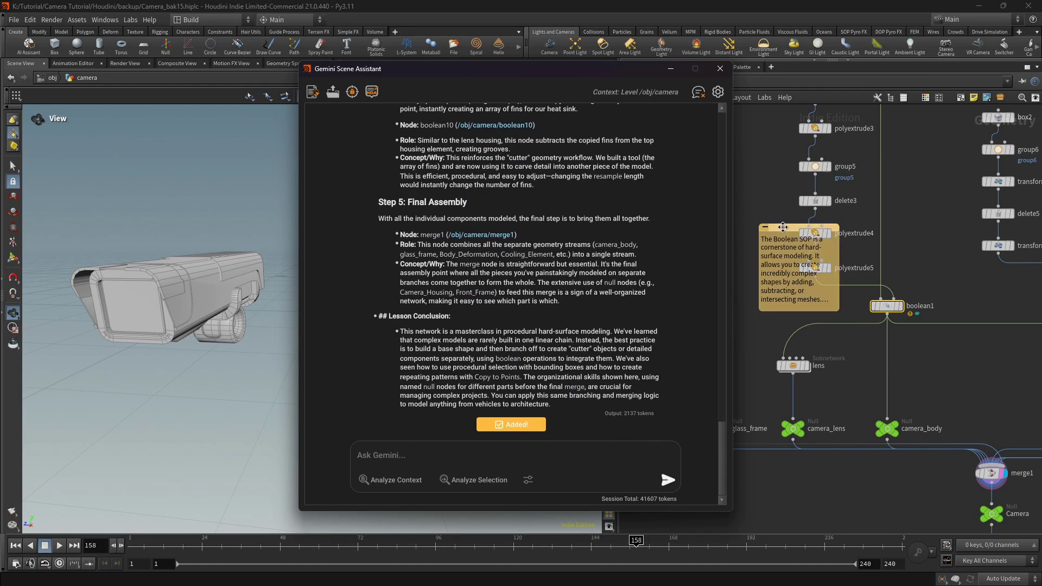
left_click_drag(782, 229, 911, 207)
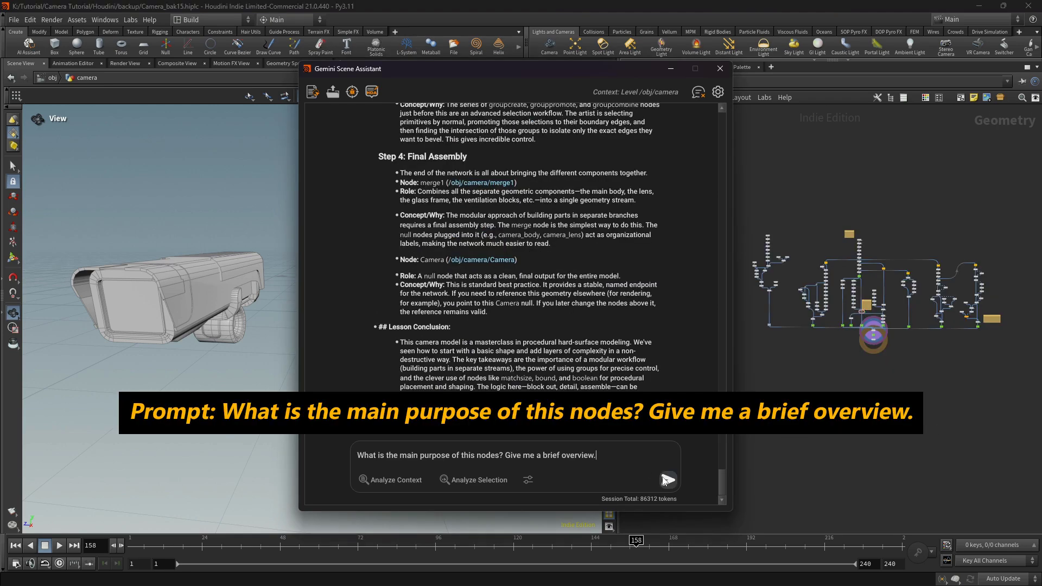
Step: Ask the assistant for a brief overview of the nodes' main purpose, and ask why polyextrude6 is used and what its key parameters do
left_click(667, 480)
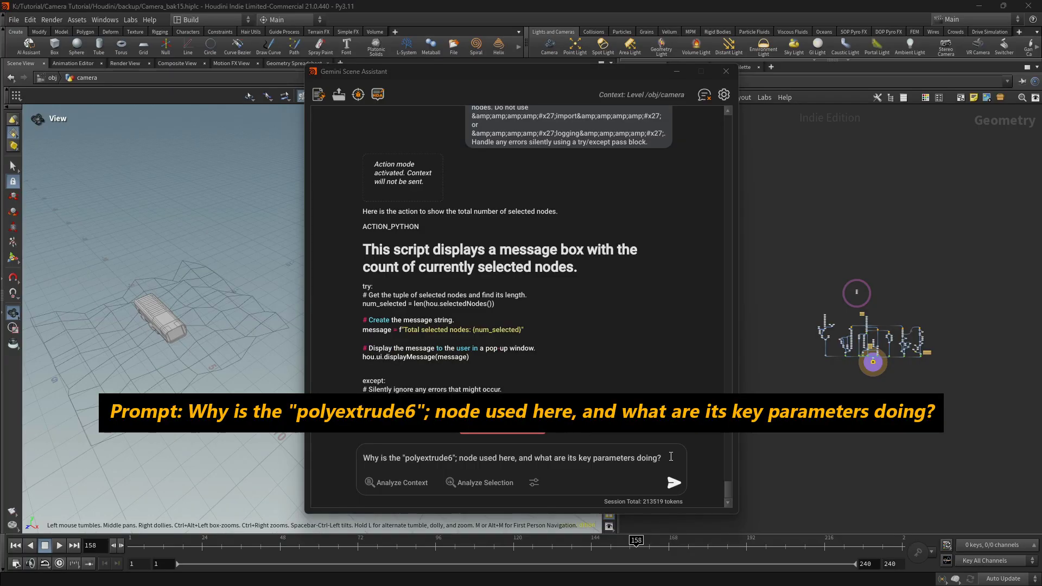
left_click(668, 458)
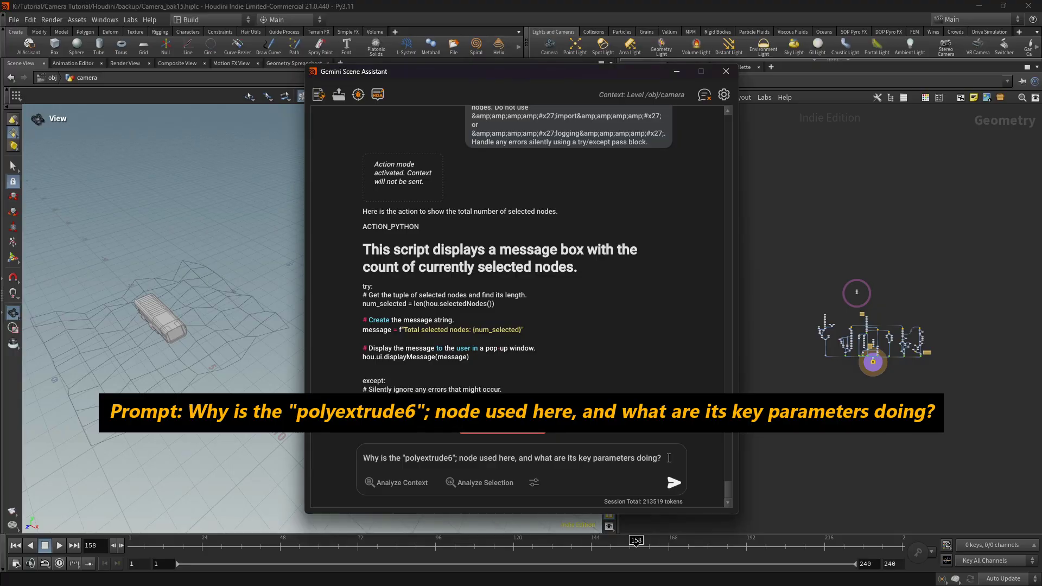
scroll(870, 327, "up", 10)
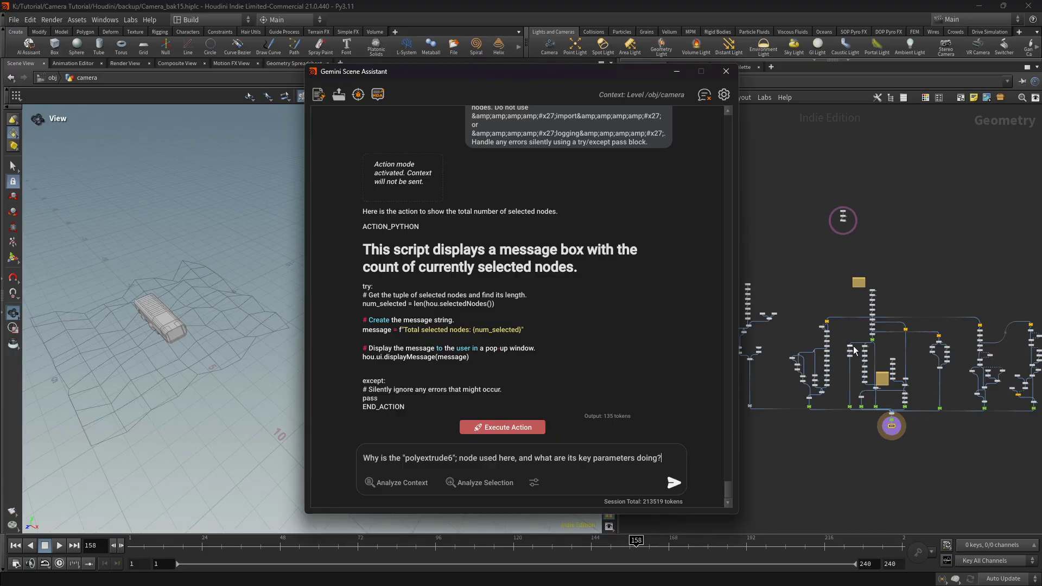
scroll(932, 376, "up", 6)
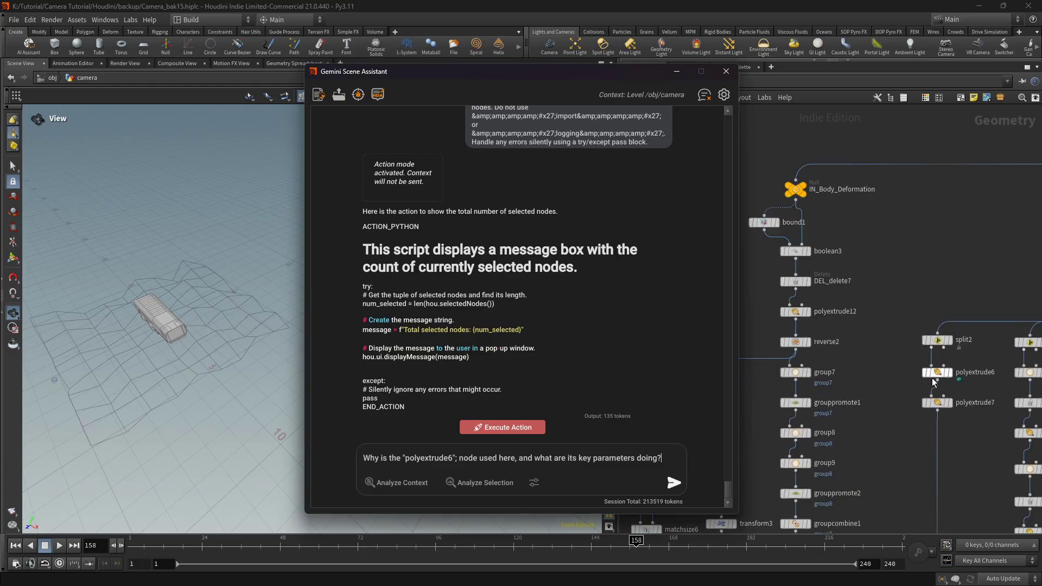
middle_click_drag(882, 403, 768, 354)
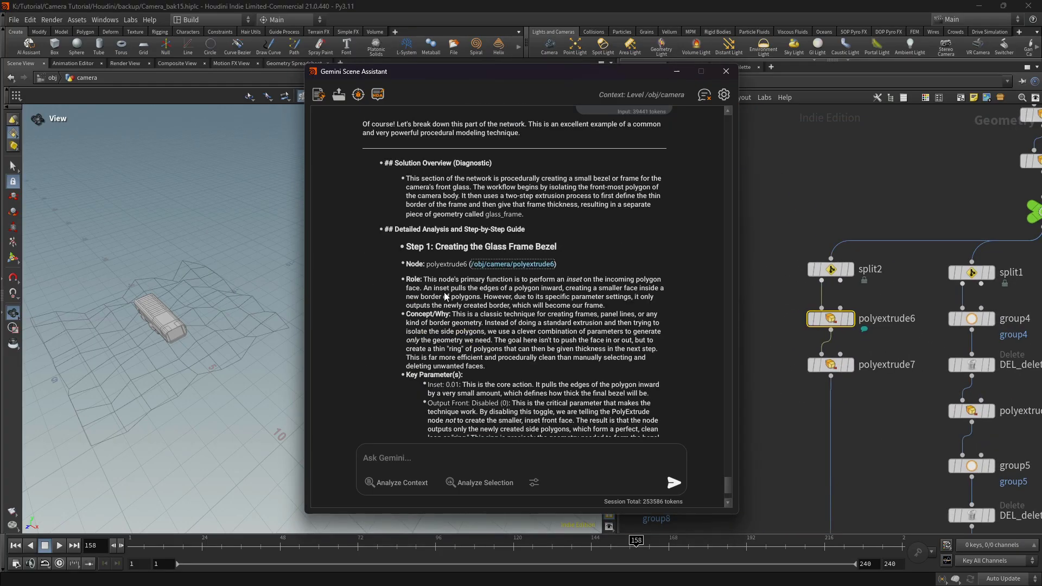
Step: Add the Role text for polyextrude6 as a sticky note and place it above the split2 and polyextrude6 nodes
left_click_drag(424, 281, 656, 308)
scroll(653, 340, "down", 5)
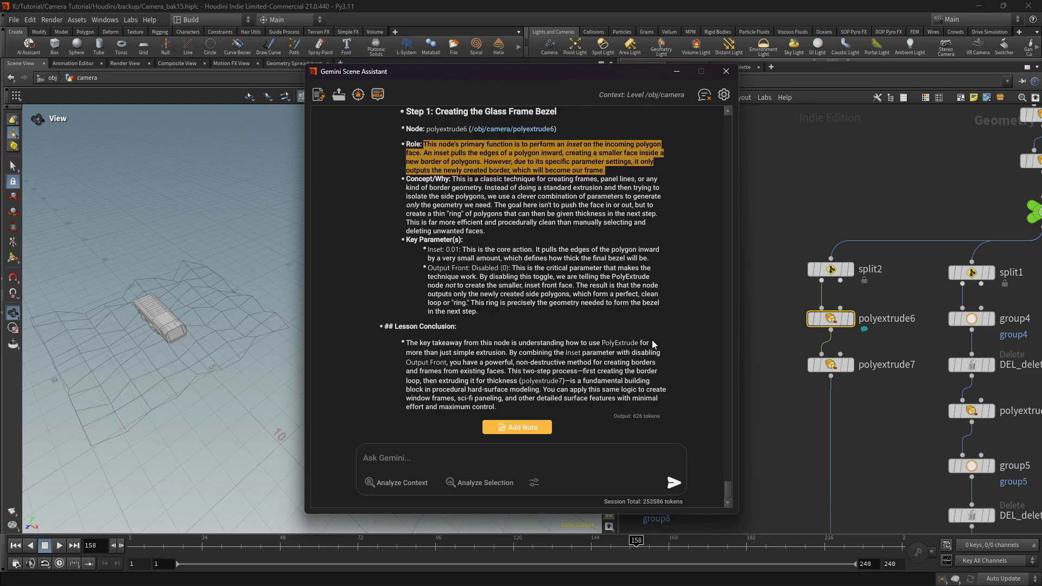
left_click(520, 426)
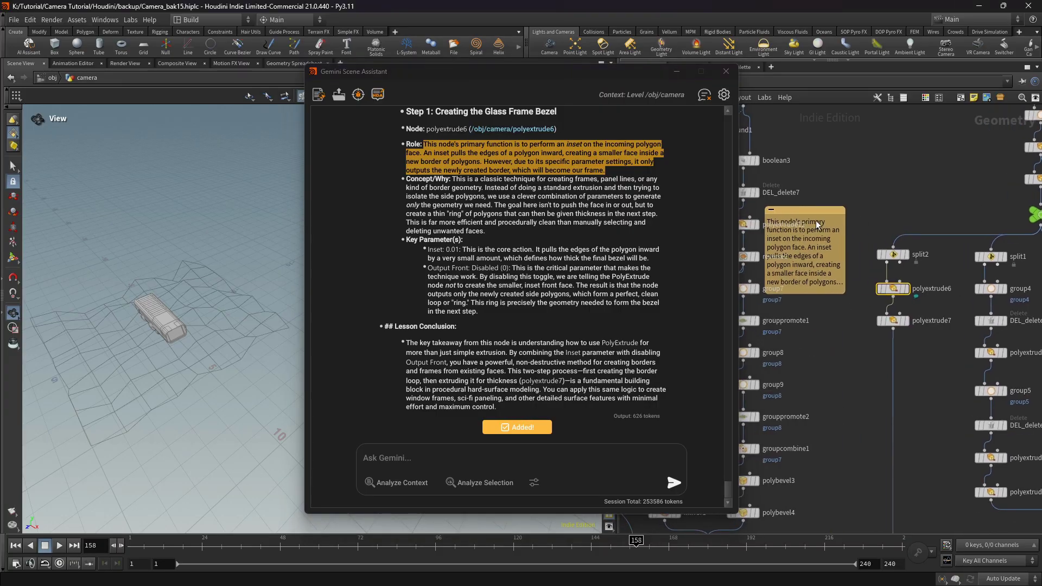
left_click_drag(842, 205, 866, 157)
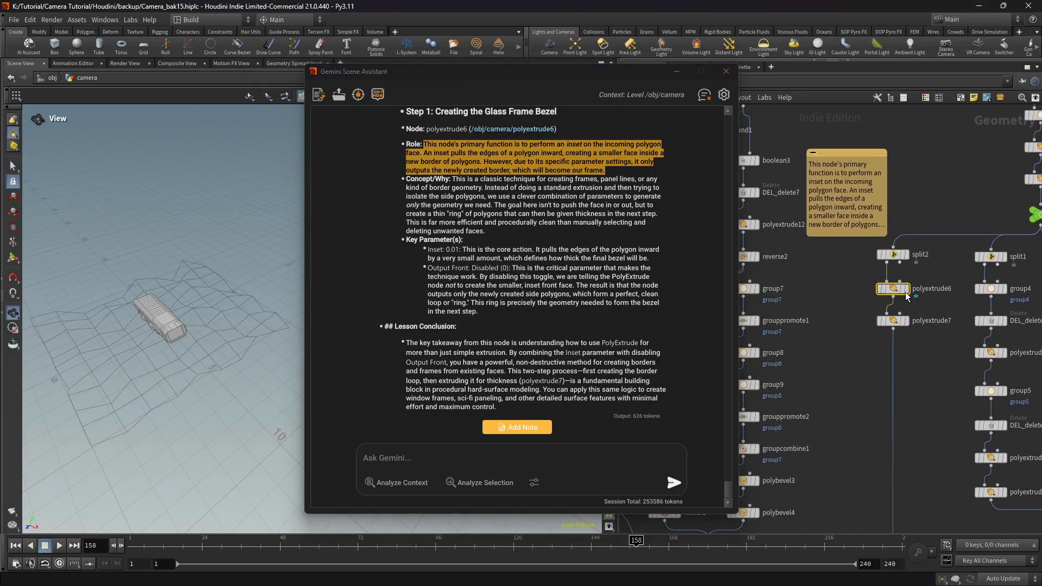
Step: Display the output of polyextrude6 and frame its geometry in the viewport to examine the frame shape
left_click(908, 290)
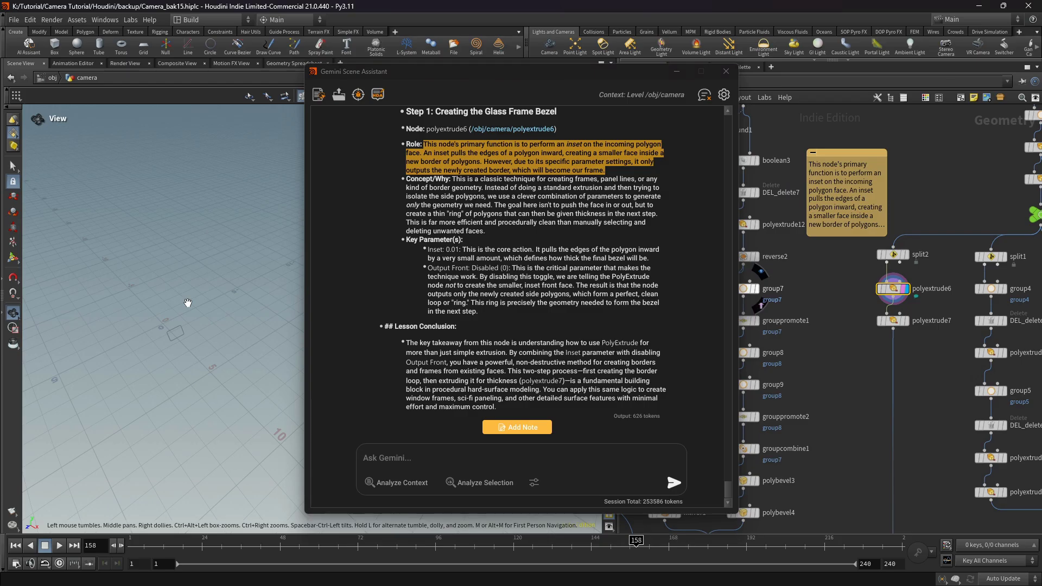
key("f")
left_click_drag(184, 325, 245, 311)
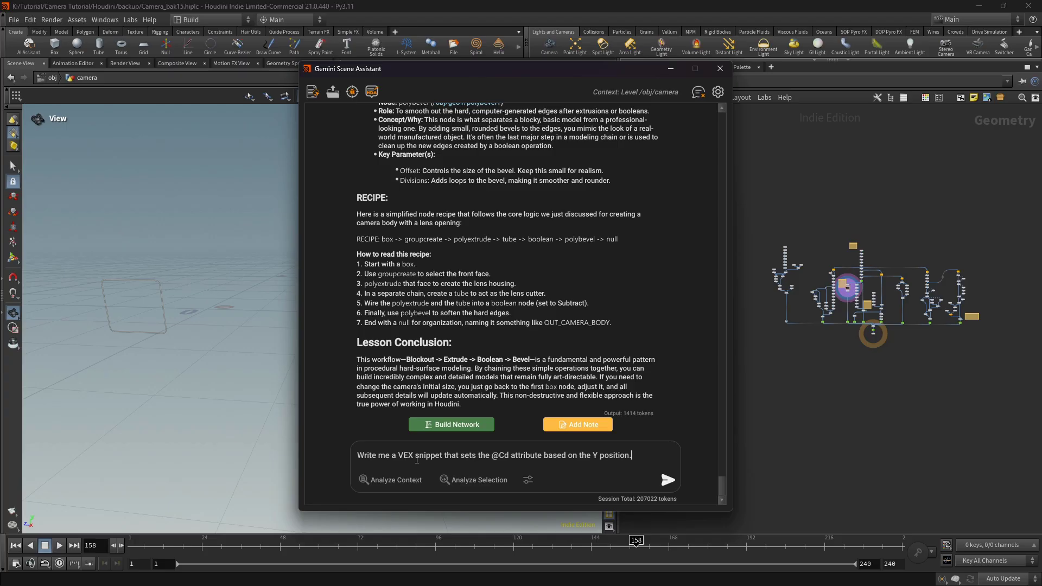
left_click(660, 481)
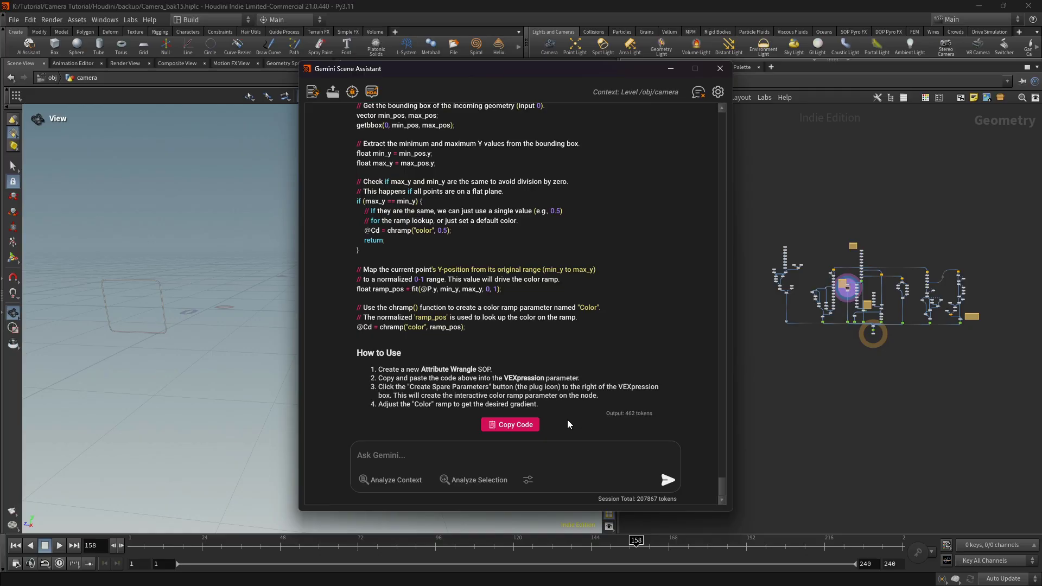
left_click(530, 424)
Step: Paste the generated VEX code into the VEXpression of attribwrangle1 on the grid and create its color ramp spare parameter
scroll(846, 202, "up", 3)
scroll(846, 202, "up", 5)
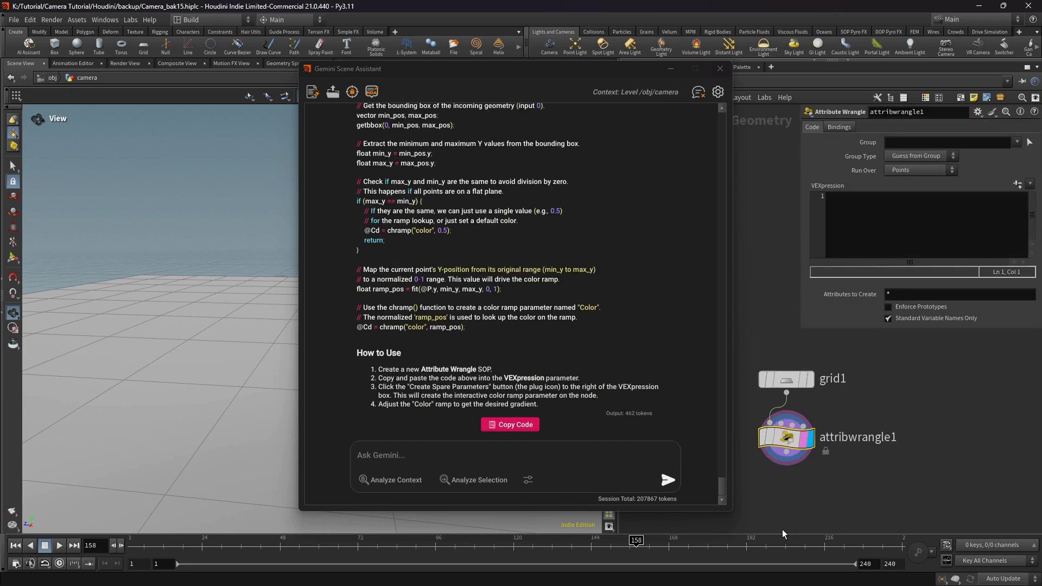
left_click(511, 425)
left_click(878, 231)
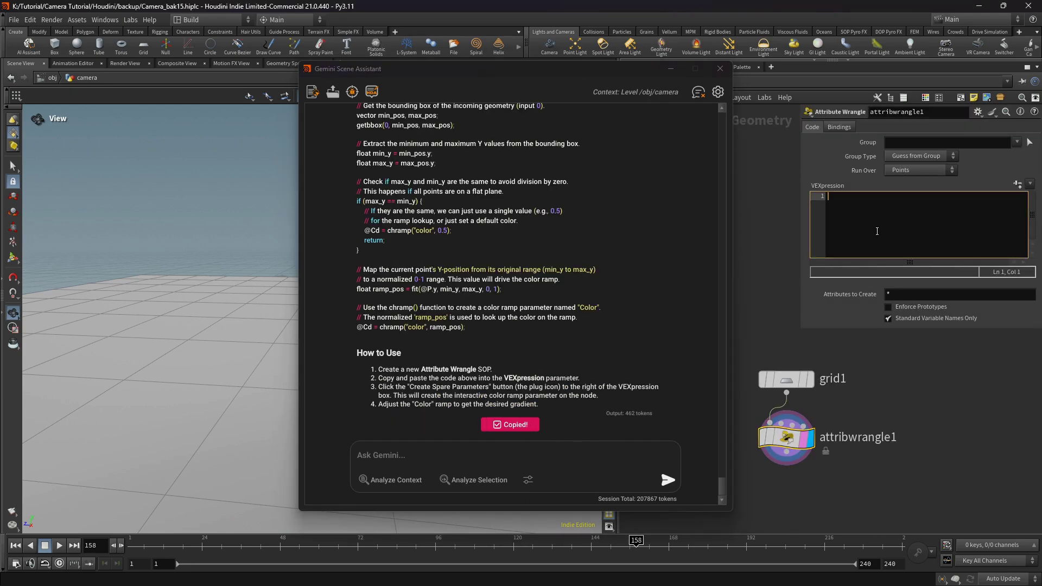
key("ctrl+v")
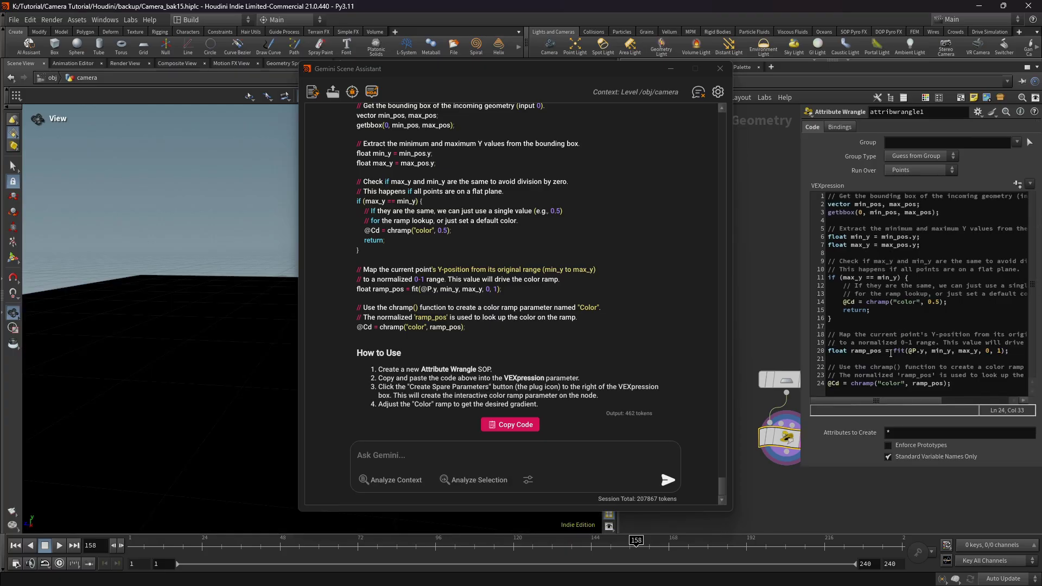
left_click(1018, 184)
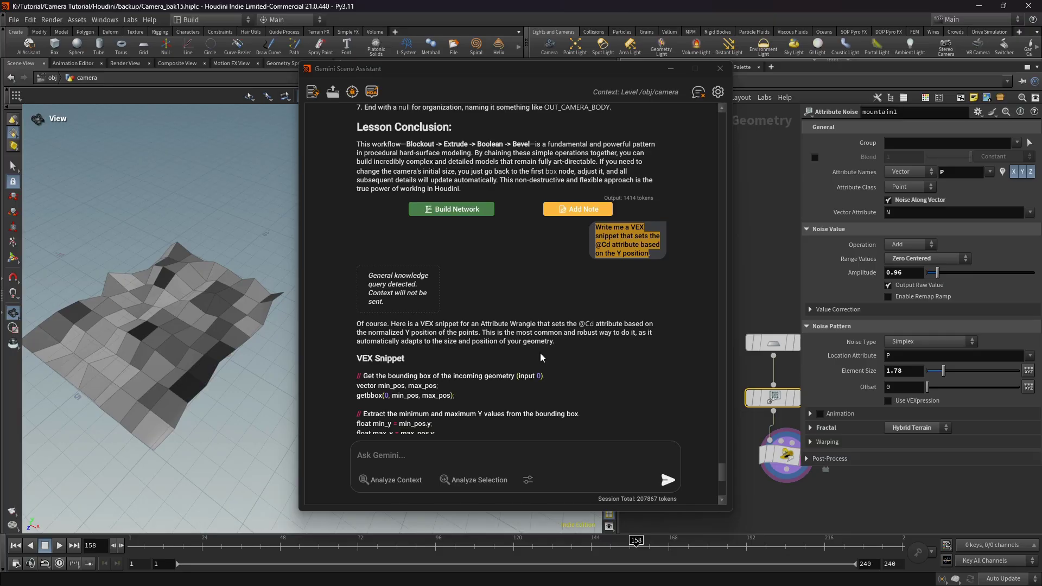
Step: Select the attribute wrangle and shift point 3 of its Color ramp to a lower position
left_click(775, 446)
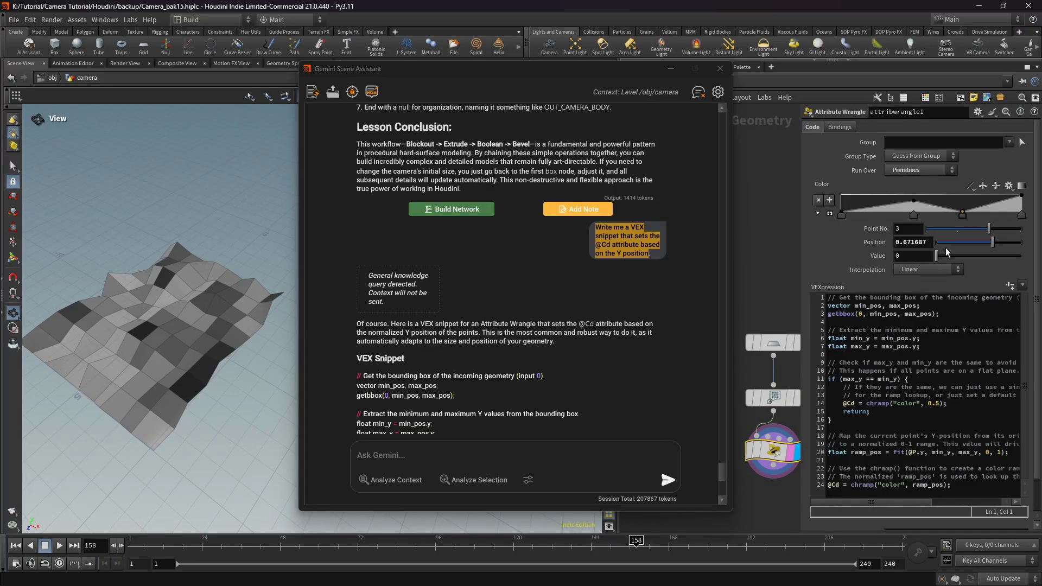
left_click_drag(962, 214, 920, 217)
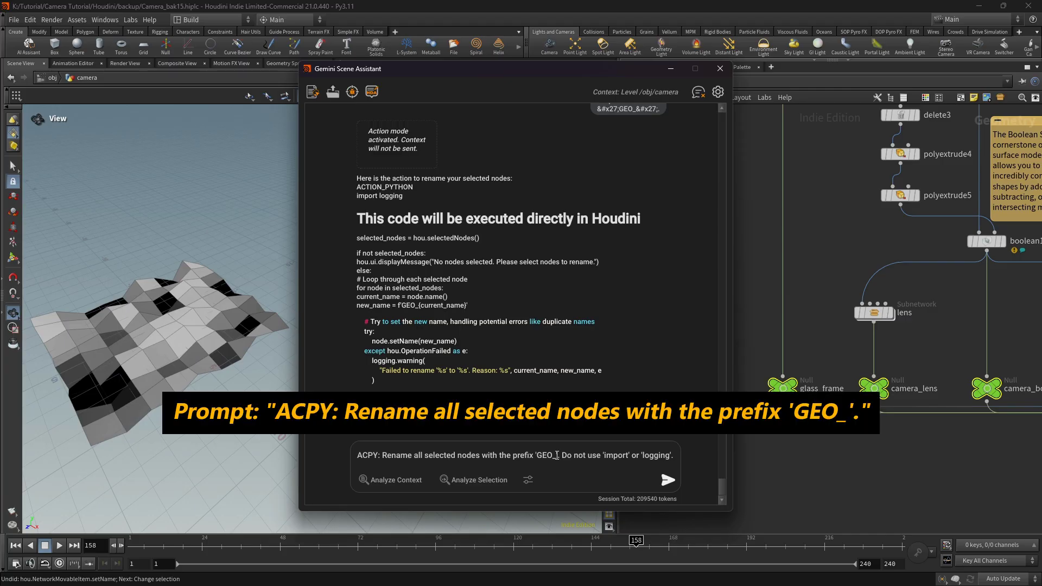
Step: Send an ACPY prompt to rename all selected nodes with the prefix 'GEO_', without 'import' or 'logging'
left_click(669, 481)
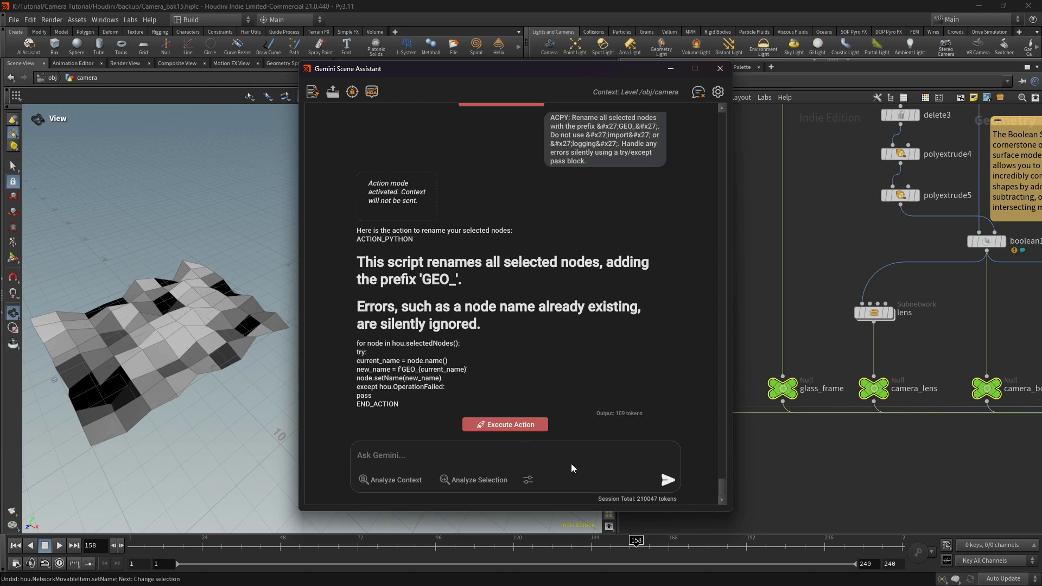
Step: Execute the generated script that renames the selected null nodes with the prefix 'GEO_'
left_click(535, 426)
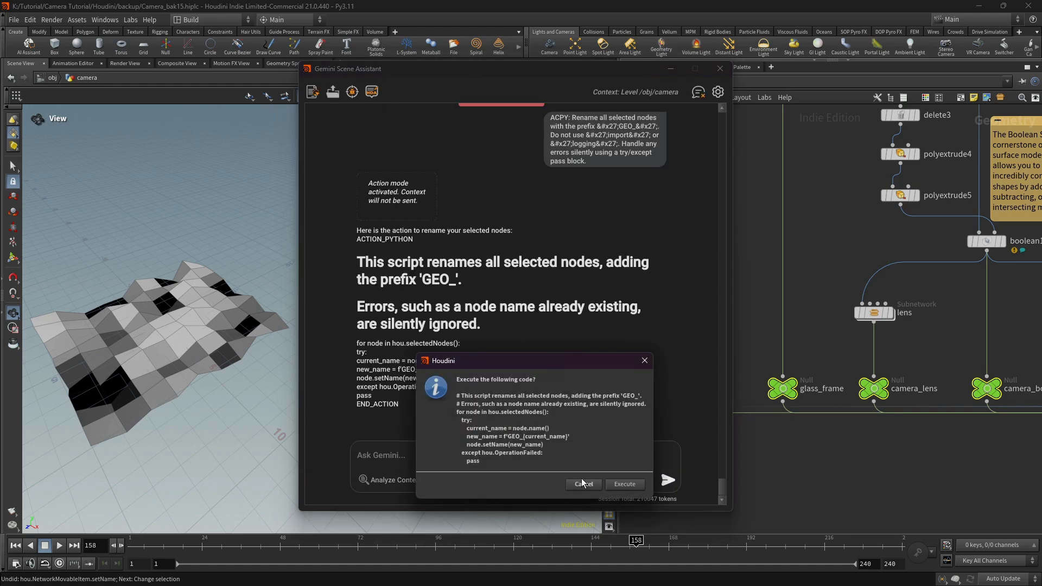
left_click(625, 485)
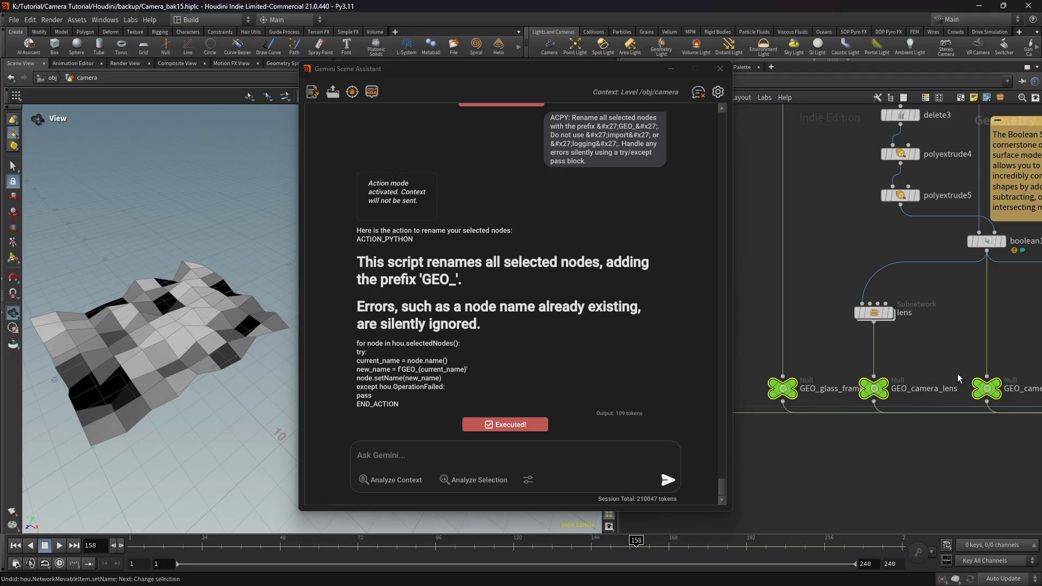
middle_click_drag(957, 374, 835, 367)
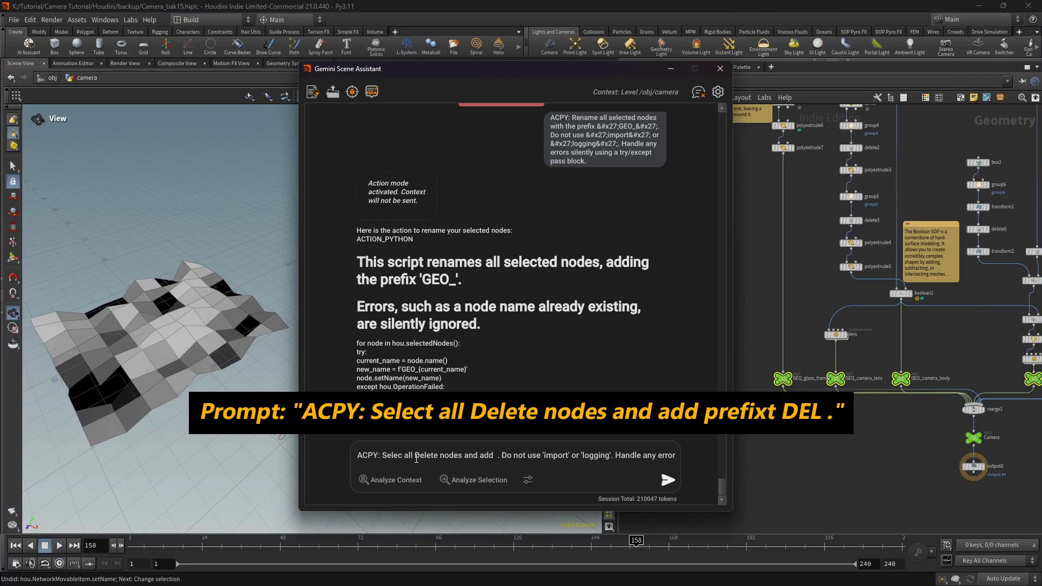
Step: Send an ACPY prompt to select all Delete nodes and add the prefix DEL, without 'import' or 'logging'
type("prefi")
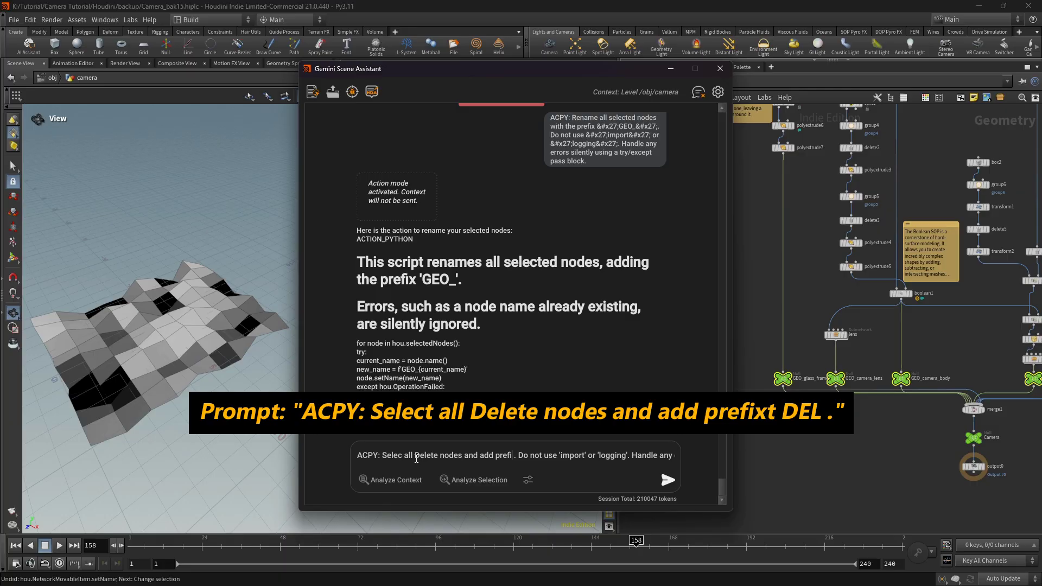
type("xt")
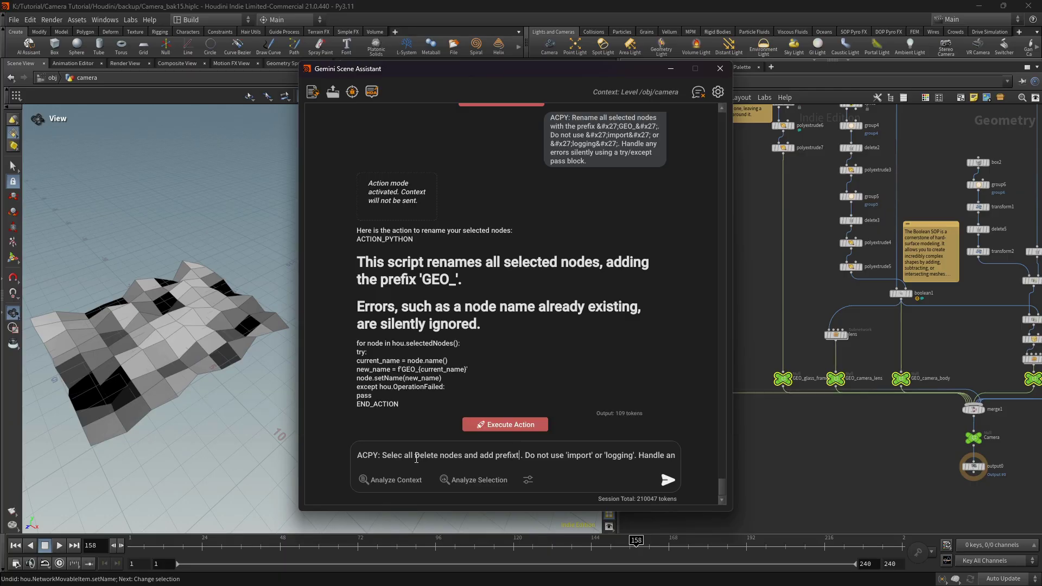
type(" DEL")
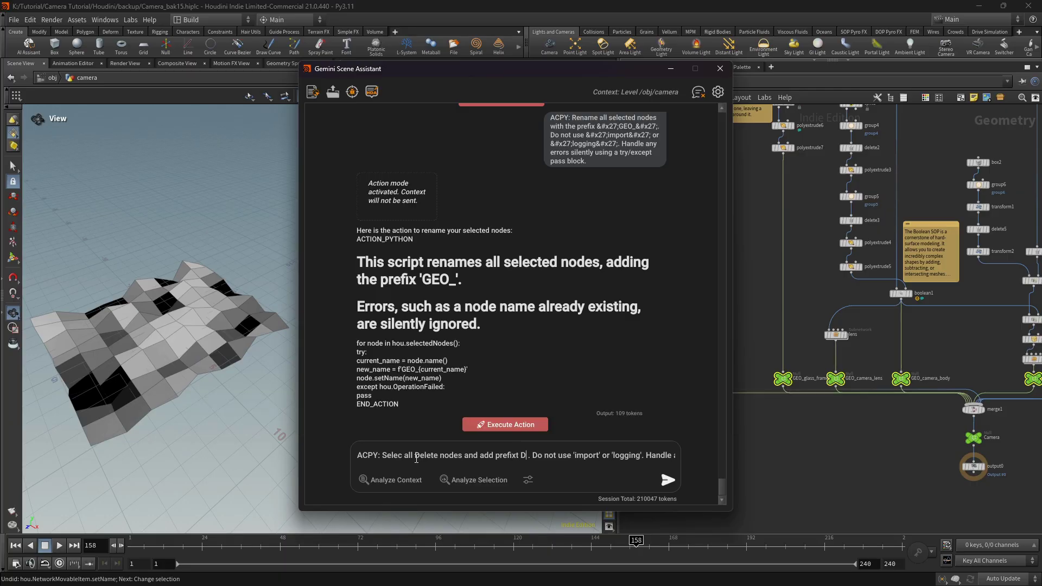
left_click(831, 254)
scroll(831, 254, "down", 3)
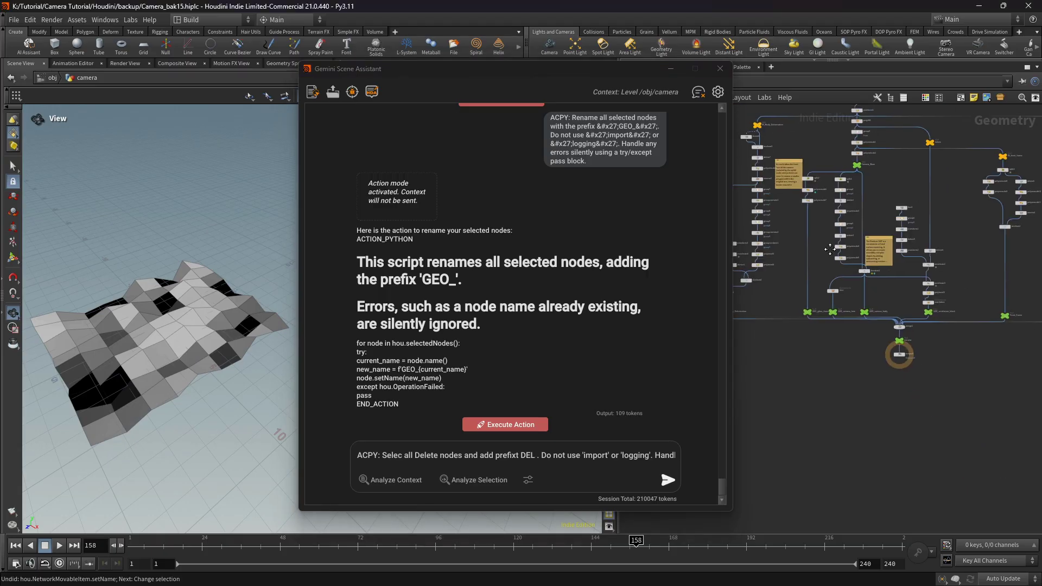
middle_click_drag(831, 254, 908, 347)
scroll(908, 347, "down", 4)
middle_click_drag(885, 413, 840, 384)
left_click(668, 480)
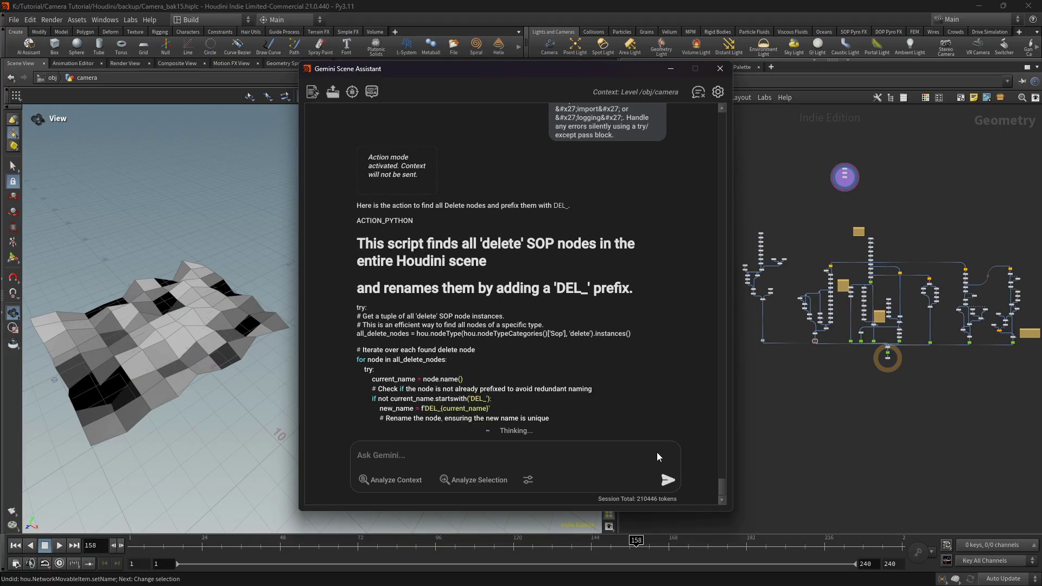
Step: Execute the generated script that prefixes all Delete nodes with 'DEL_' and inspect the node names across the network
left_click(516, 429)
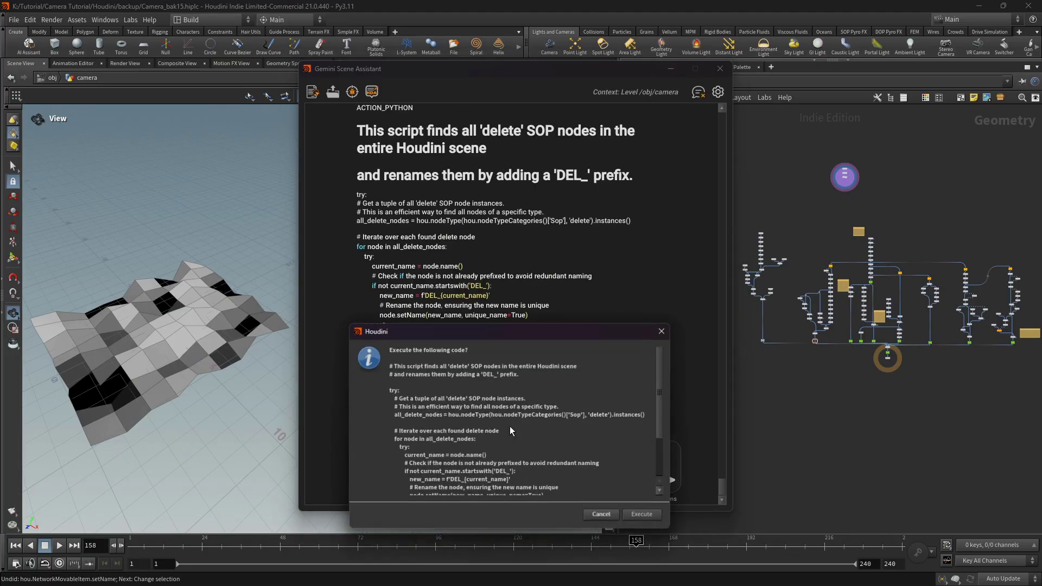
left_click(643, 516)
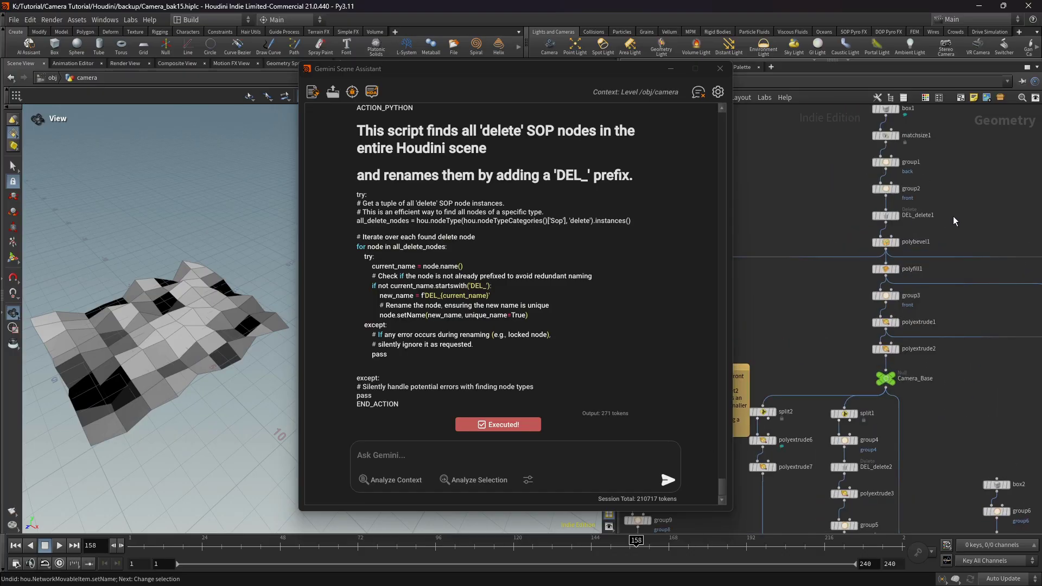
scroll(953, 216, "up", 5)
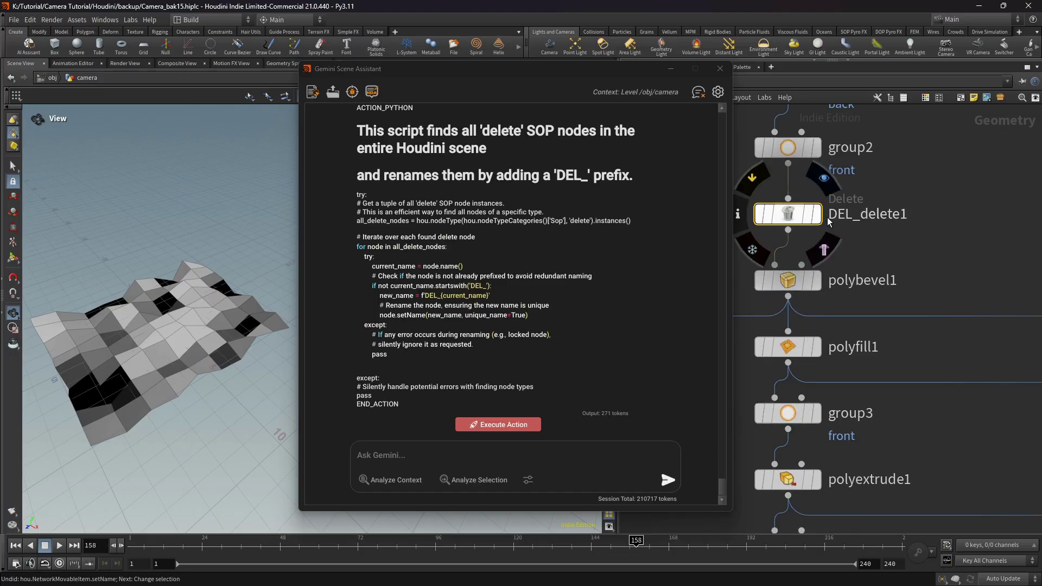
scroll(829, 222, "down", 5)
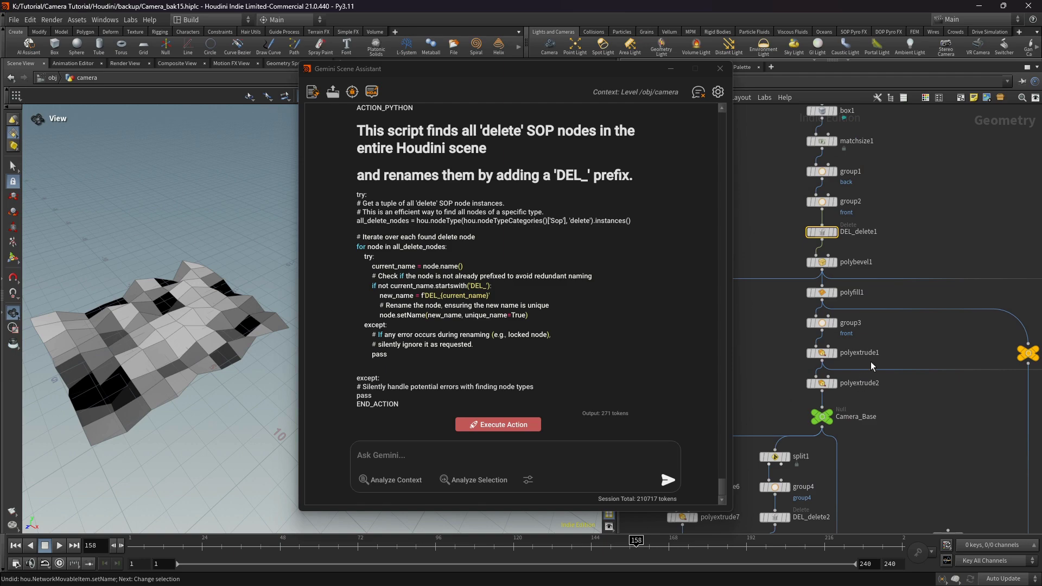
scroll(871, 362, "down", 1)
middle_click_drag(868, 417, 975, 226)
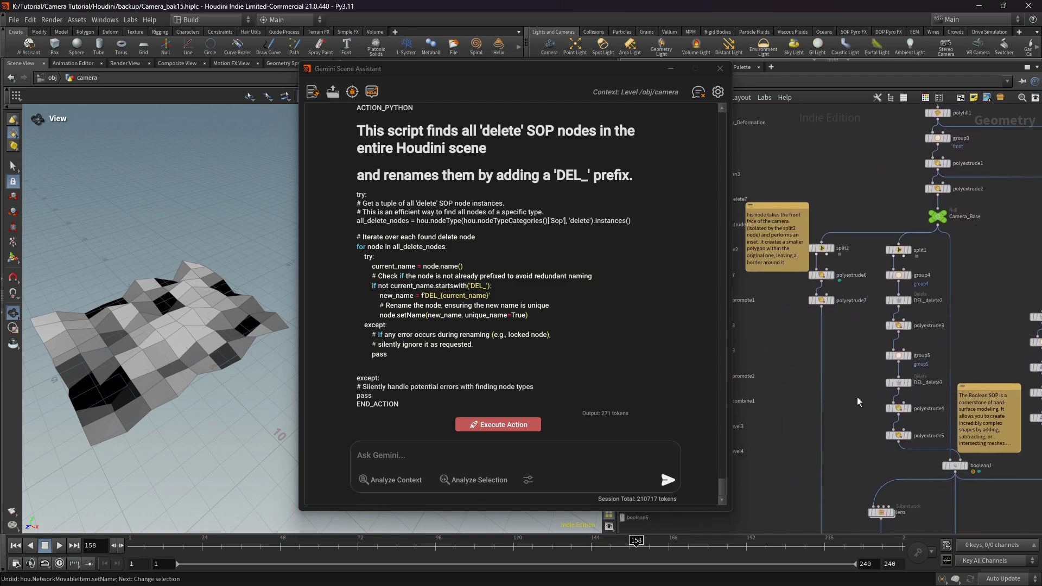
scroll(916, 403, "up", 5)
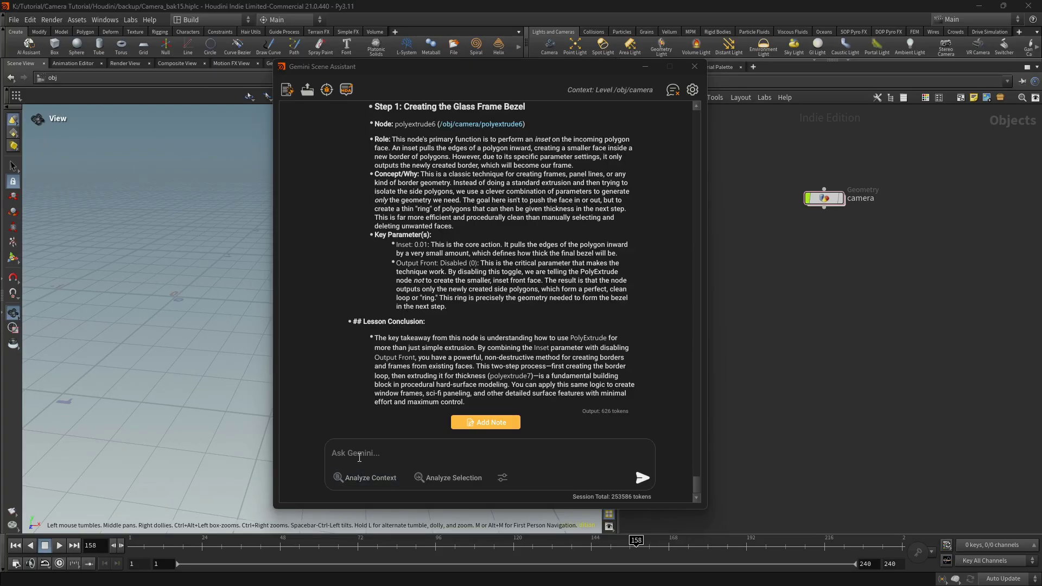
Step: Create an HDA from a prompt asking for one named 'simple_sphere' that makes a sphere and exposes the 'scale' parameter
left_click(365, 459)
key("ctrl+v")
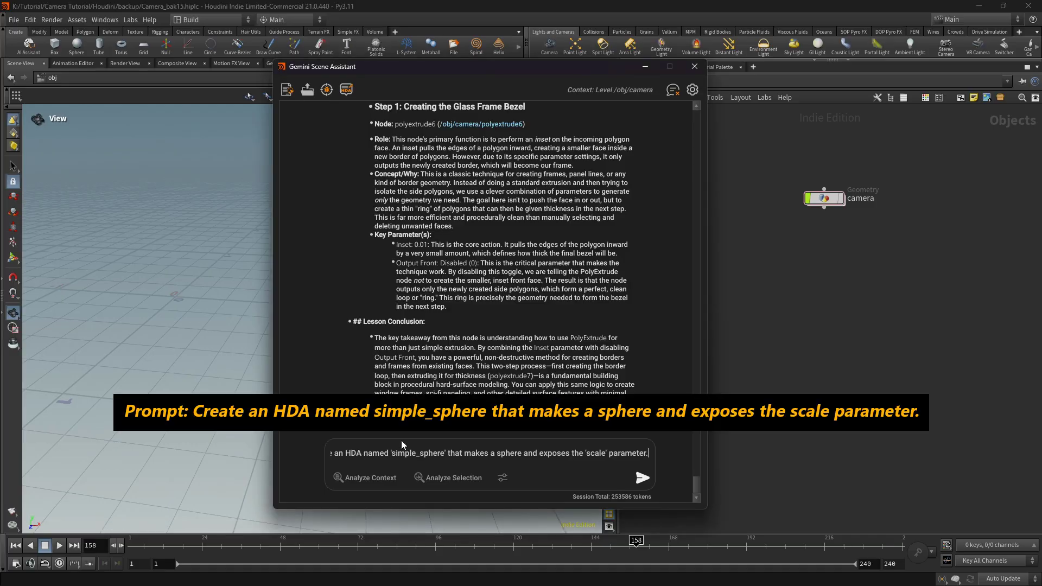
left_click(350, 91)
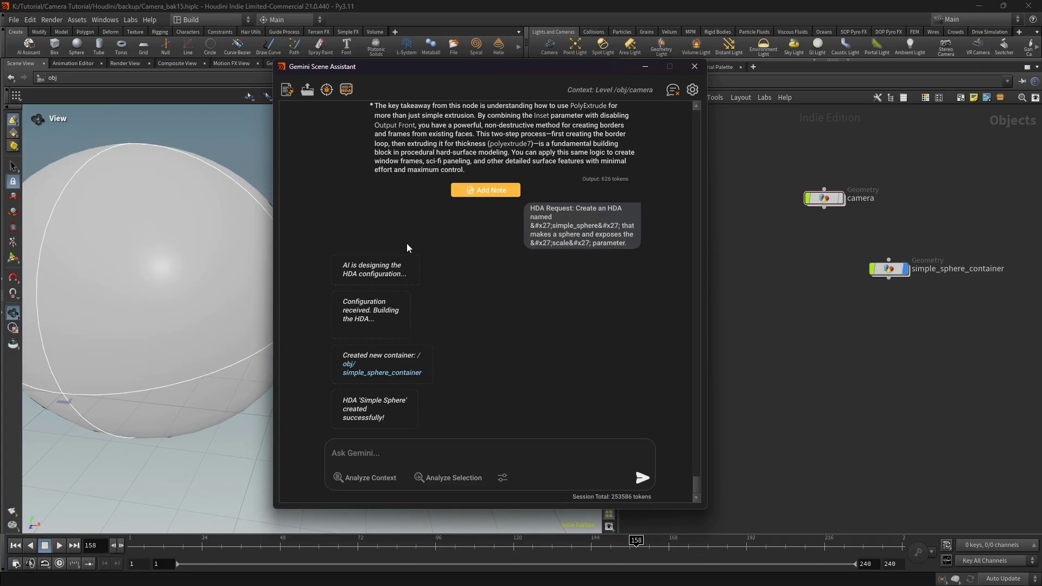
Step: Open simple_sphere_container, show the parameters of simple_sphere_subnet and adjust its exposed Scale
double_click(889, 268)
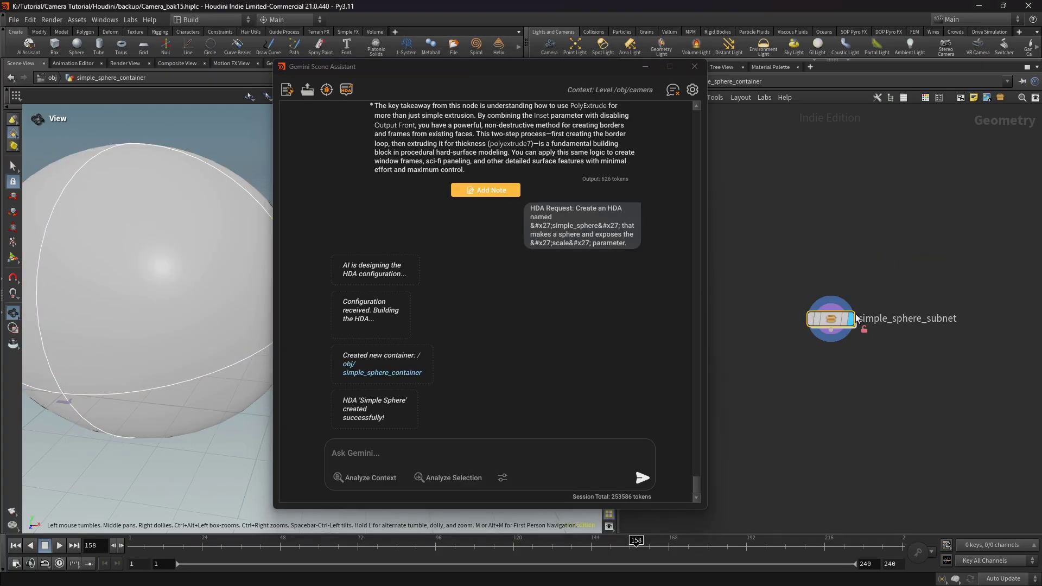
left_click_drag(828, 311, 815, 275)
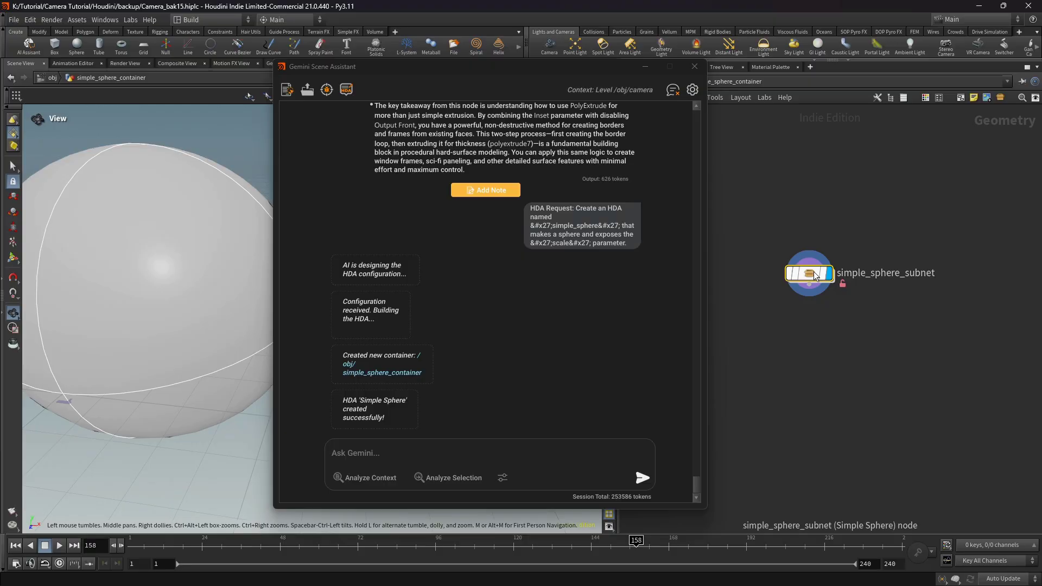
key("p")
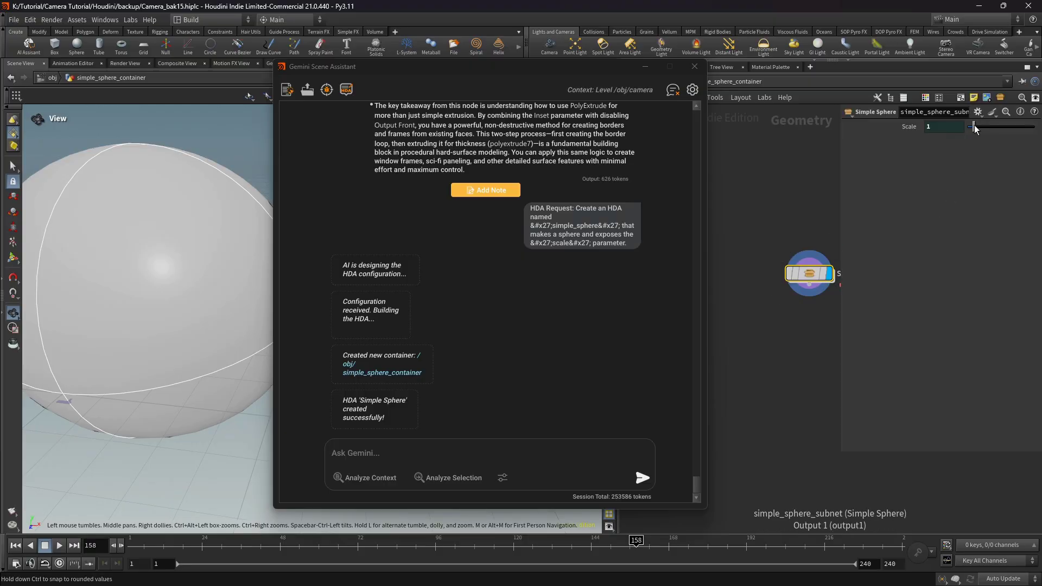
left_click_drag(975, 128, 970, 133)
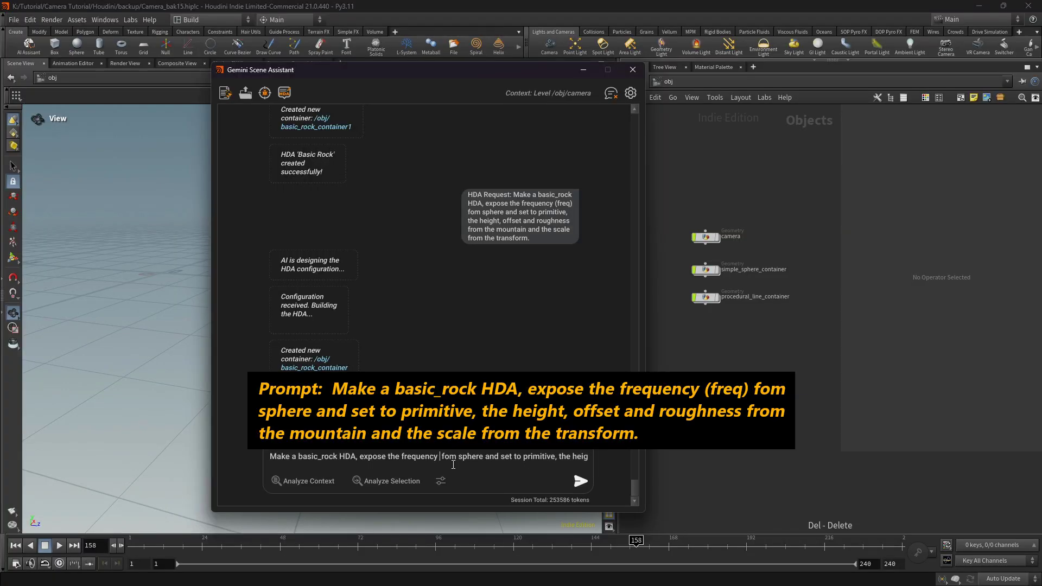
Step: Create the basic_rock HDA from the prepared prompt, place basic_rock_container below the other containers and open it
left_click(285, 93)
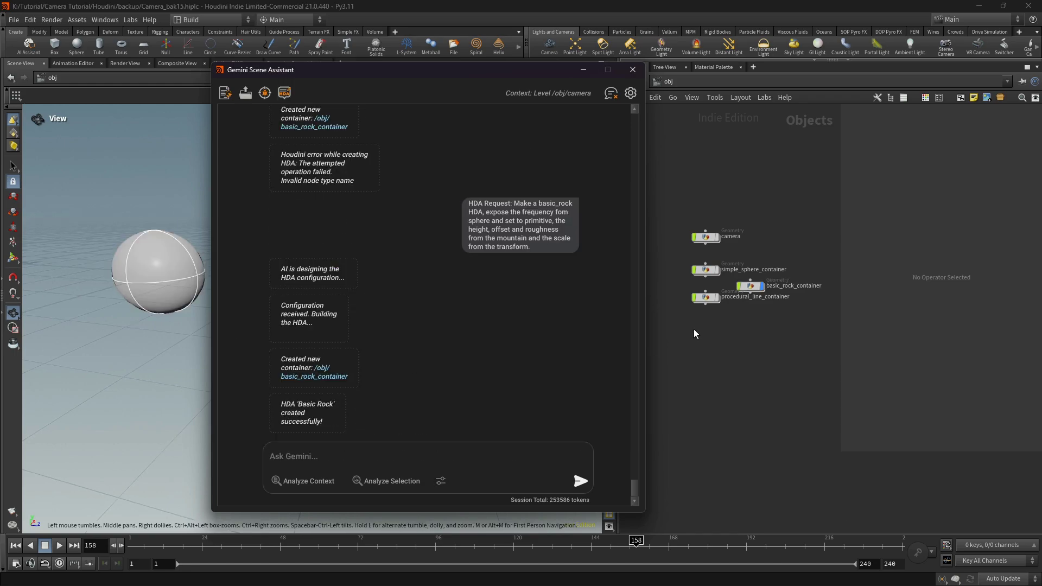
left_click_drag(750, 286, 714, 338)
double_click(709, 335)
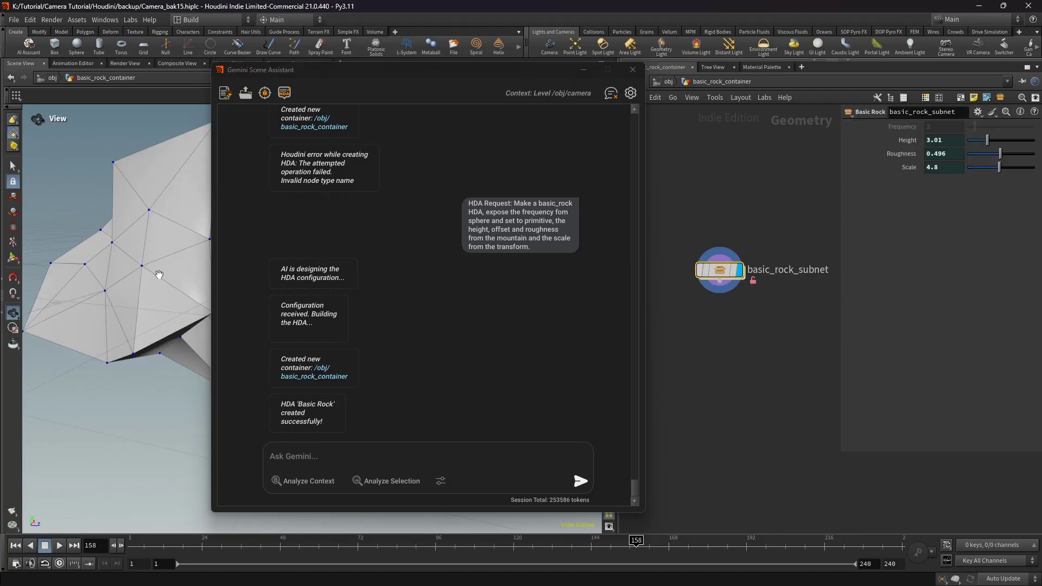
Step: Adjust the exposed Height, Roughness and Scale of basic_rock_subnet while inspecting the rock from different angles
scroll(158, 274, "down", 5)
middle_click_drag(165, 275, 118, 272)
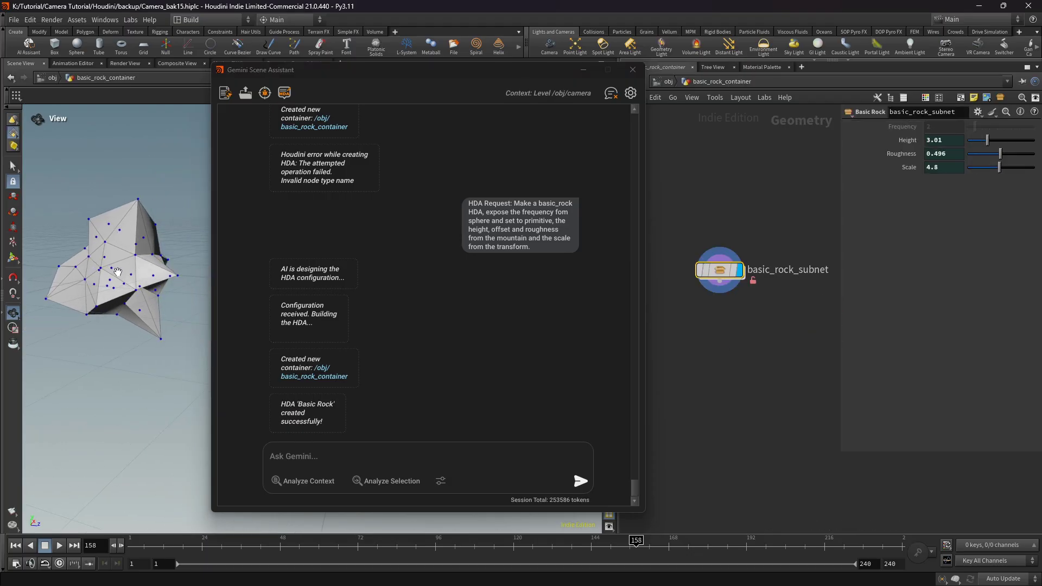
left_click_drag(118, 272, 140, 276)
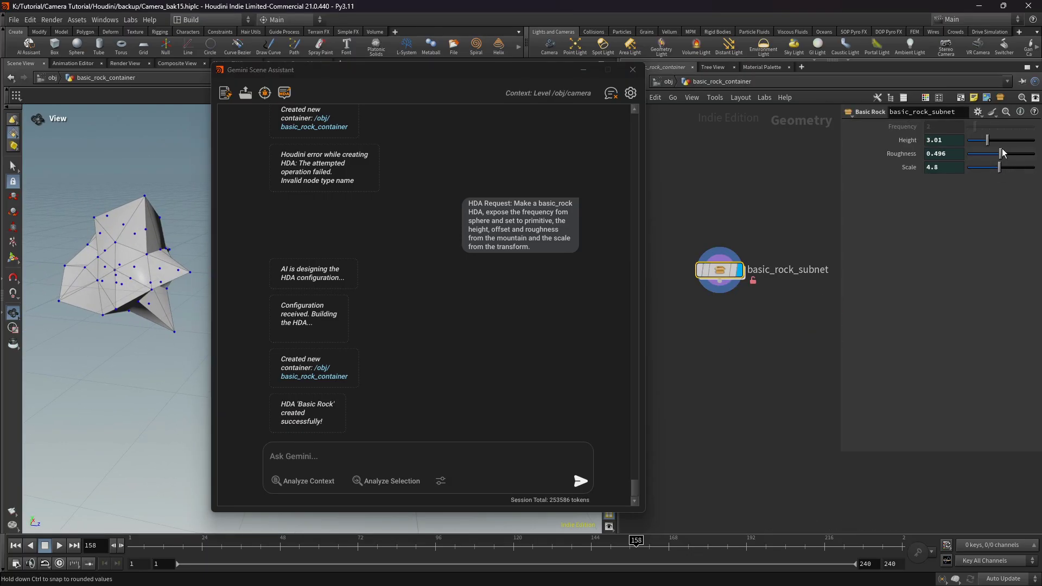
left_click_drag(987, 142, 984, 169)
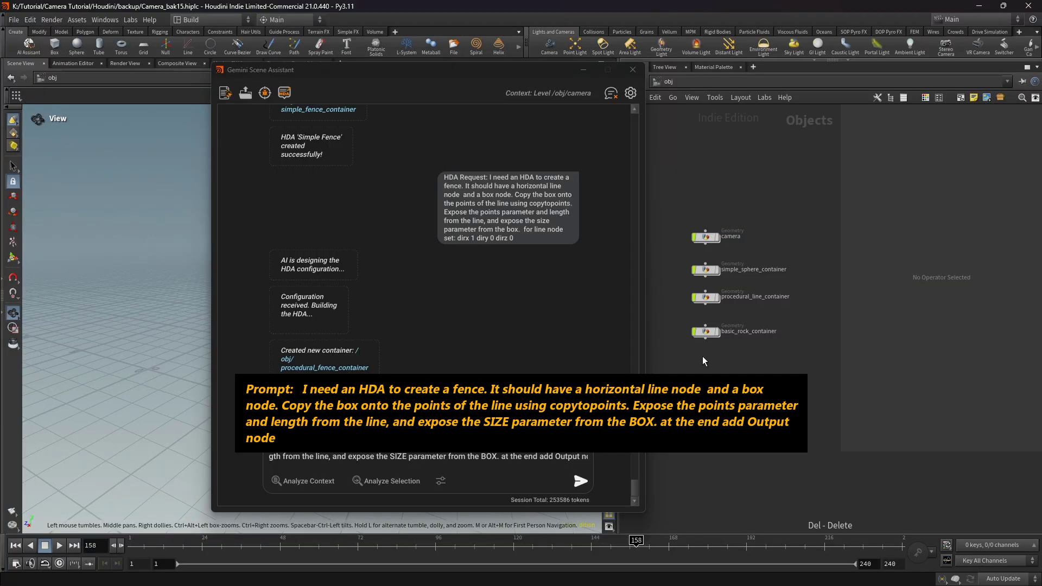
Step: Create the fence HDA from the prepared prompt, place procedural_fence_container below basic_rock_container and open its procedural_fence_subnet
left_click(284, 92)
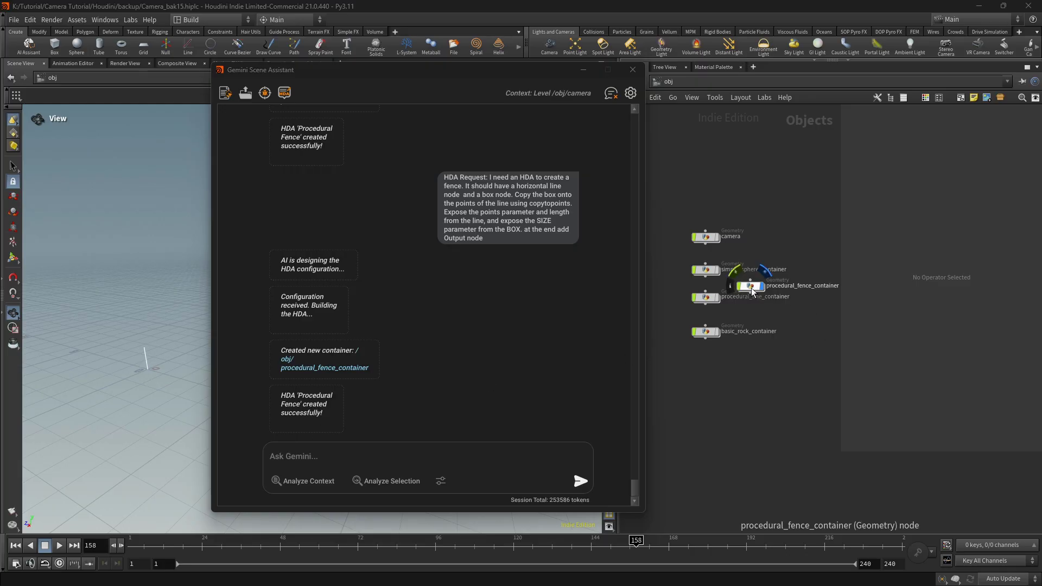
left_click_drag(755, 287, 713, 367)
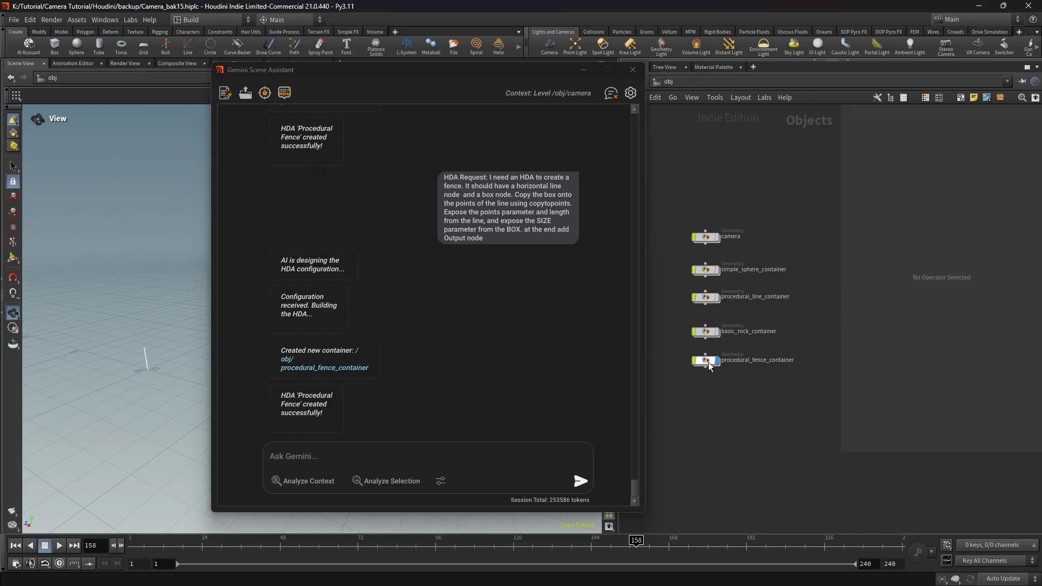
double_click(709, 363)
middle_click_drag(770, 379, 618, 346)
double_click(682, 291)
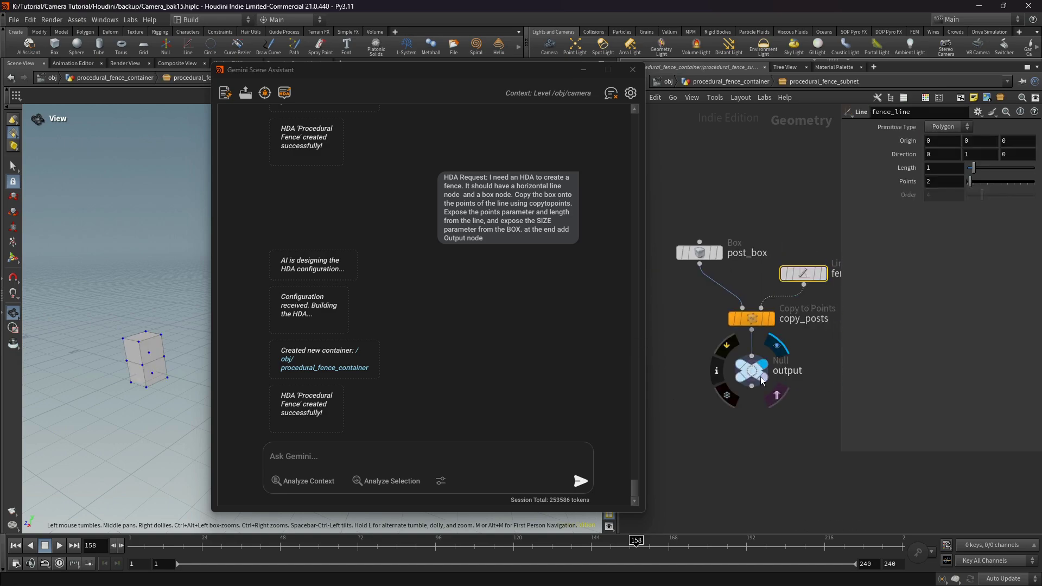
Step: Set the X direction of fence_line to 1, slim the box into narrow fence posts, and return to procedural_fence_container
left_click(752, 371)
left_click(804, 274)
left_click_drag(927, 154, 974, 160)
type("1")
left_click(974, 157)
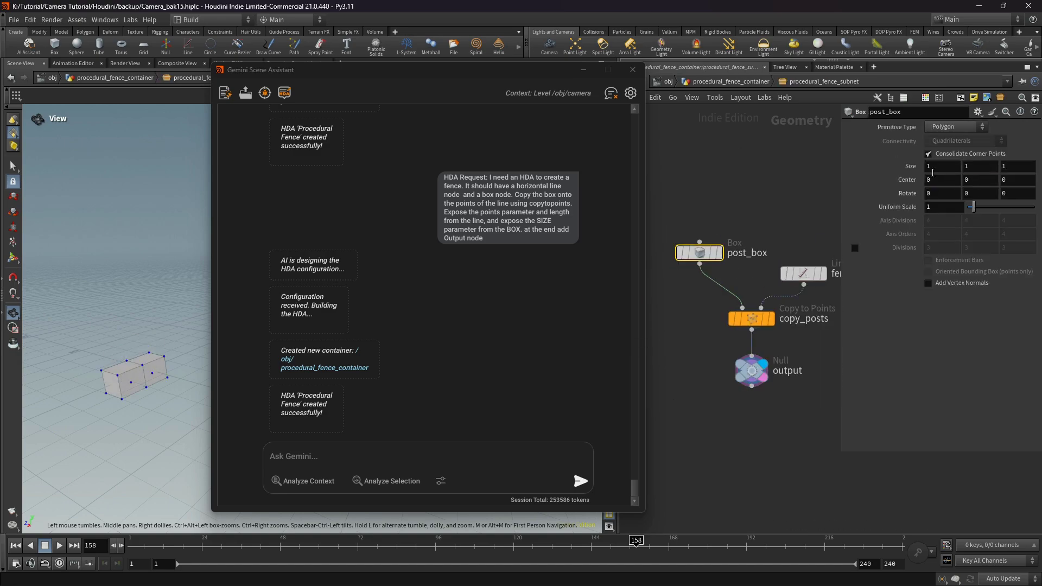
middle_click_drag(939, 169, 907, 170)
middle_click_drag(979, 167, 1037, 169)
mouse_move(1017, 168)
middle_mouse_down()
mouse_move(967, 171)
mouse_move(1018, 172)
middle_mouse_up()
left_click(734, 82)
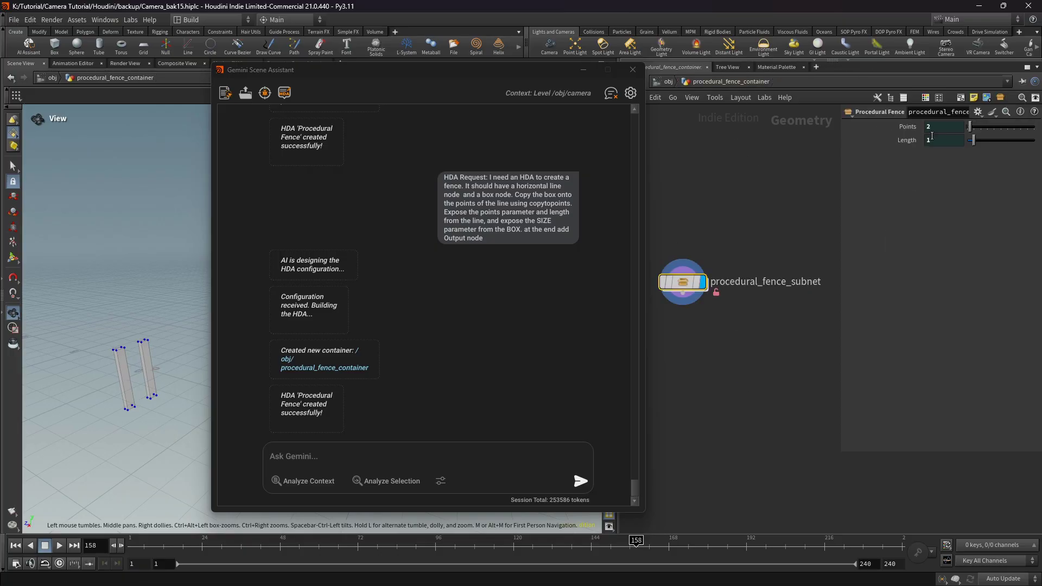
Step: Set the Procedural Fence's Length to about 5.61 and increase its Points while viewing the spacing of the posts
left_click_drag(970, 126, 970, 127)
scroll(112, 375, "up", 1)
scroll(131, 373, "up", 4)
middle_click_drag(143, 368, 119, 323)
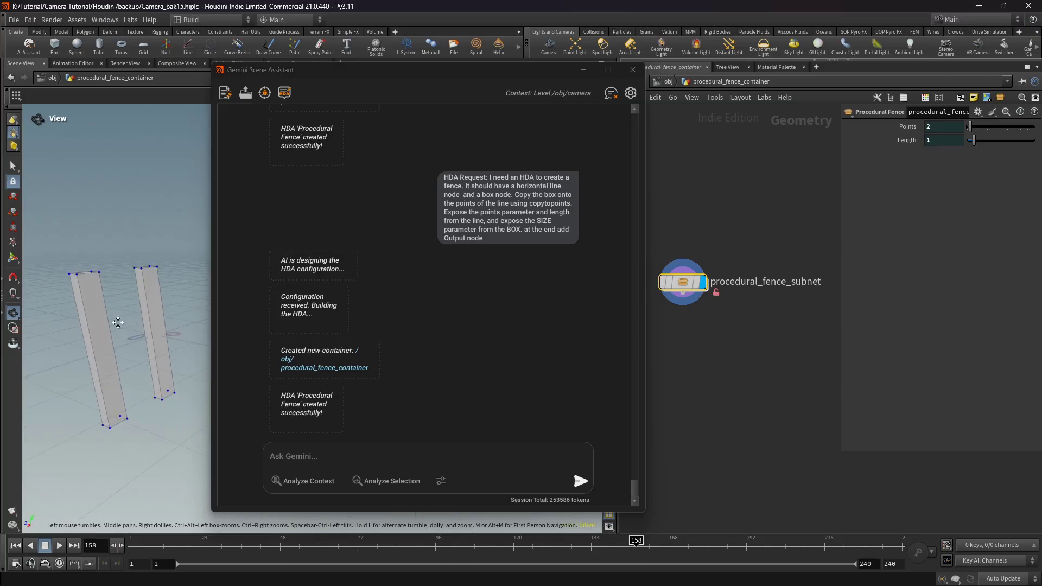
left_click_drag(971, 127, 1005, 140)
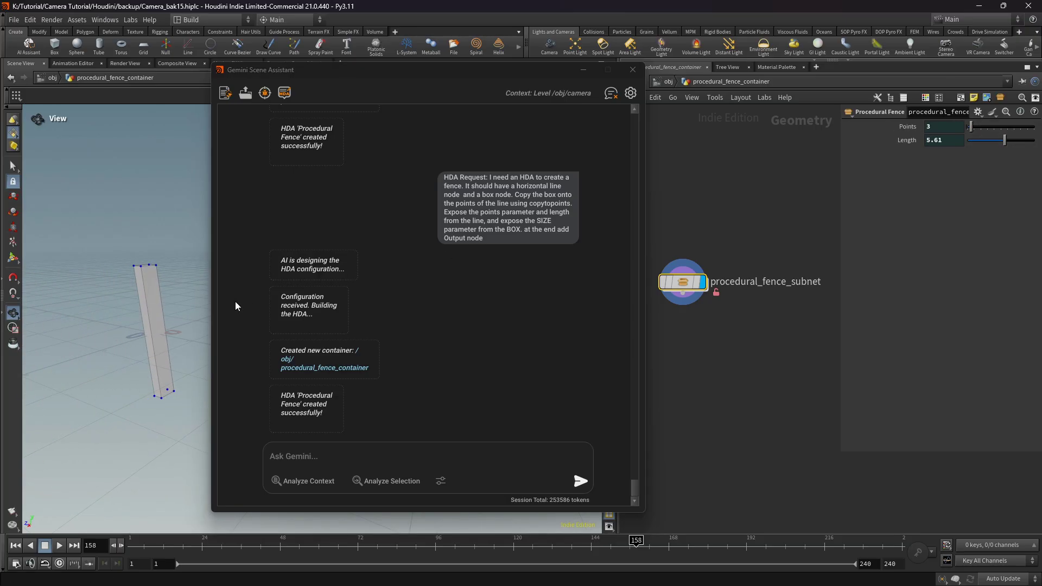
left_click_drag(132, 309, 117, 294)
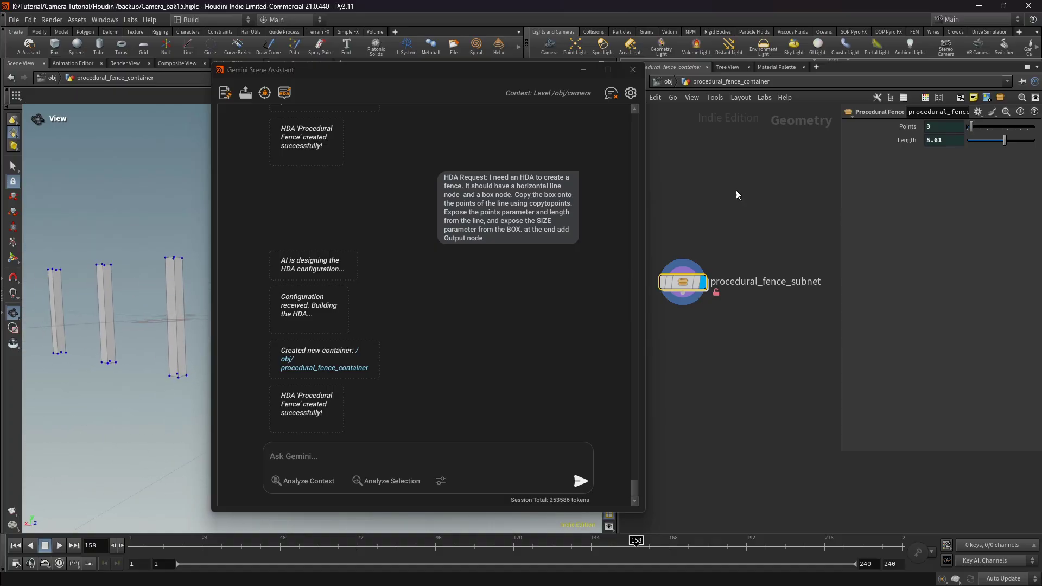
left_click_drag(971, 127, 982, 126)
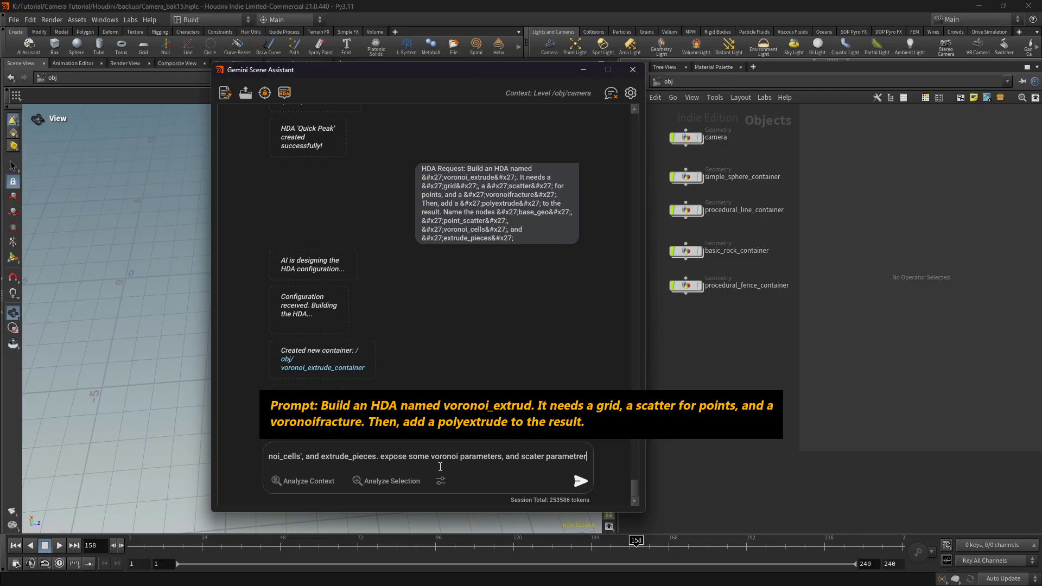
Step: Create the voronoi_extrude HDA from the prepared grid, scatter, voronoifracture and polyextrude prompt, and place its container below procedural_fence_container
left_click(285, 95)
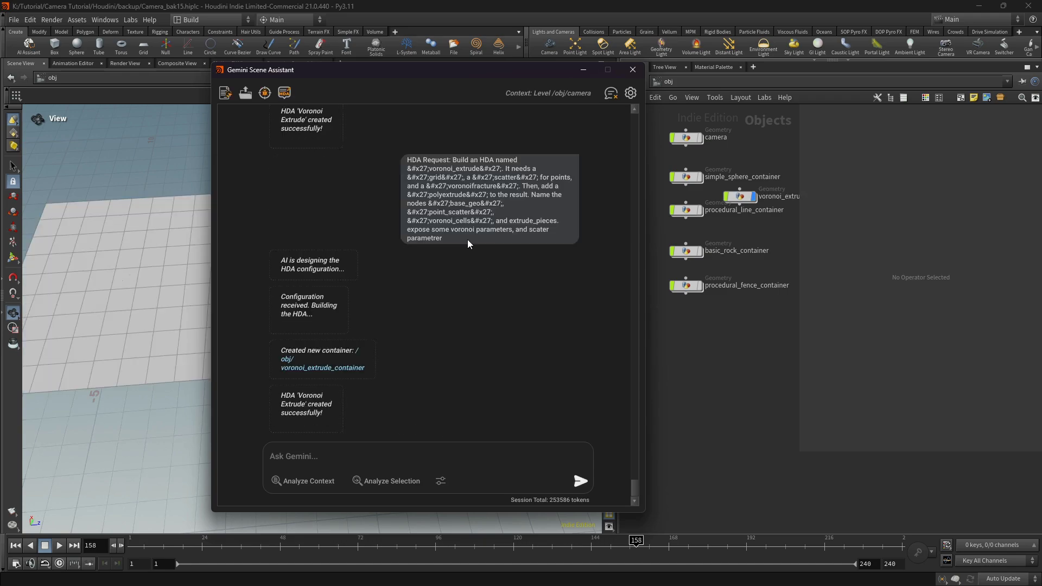
left_click_drag(743, 201, 691, 336)
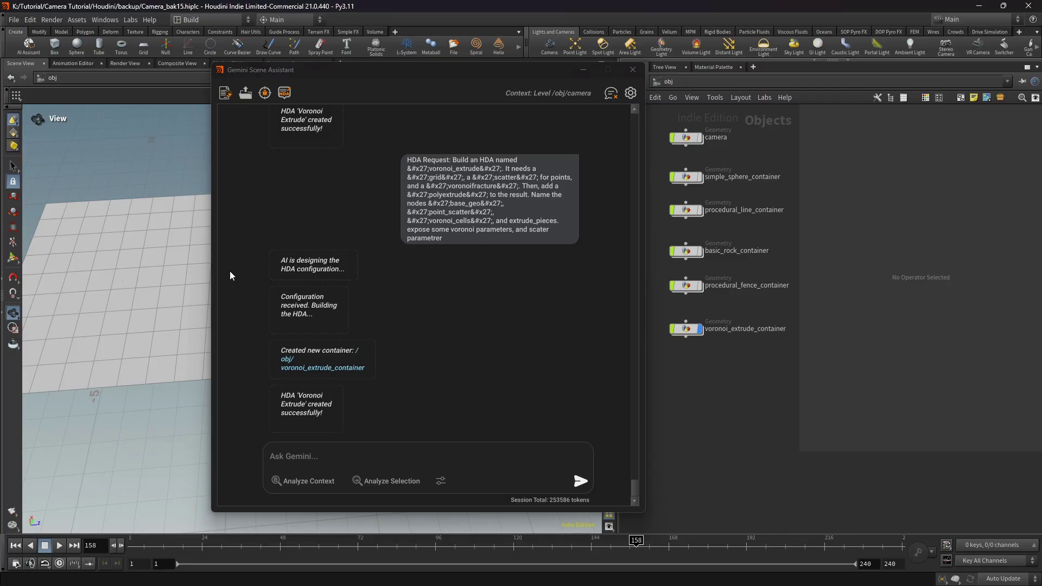
Step: Open voronoi_extrude_container, enter its voronoi_extrude_subnet, and display the extrude_pieces node
scroll(141, 292, "down", 3)
middle_click_drag(142, 292, 117, 288)
left_click_drag(117, 288, 133, 289)
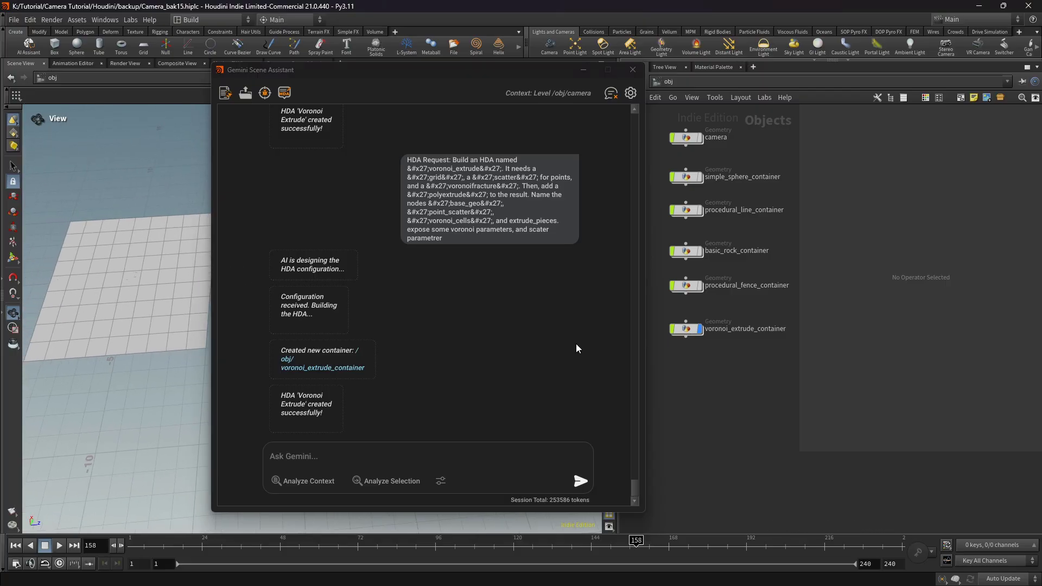
double_click(687, 330)
key("h")
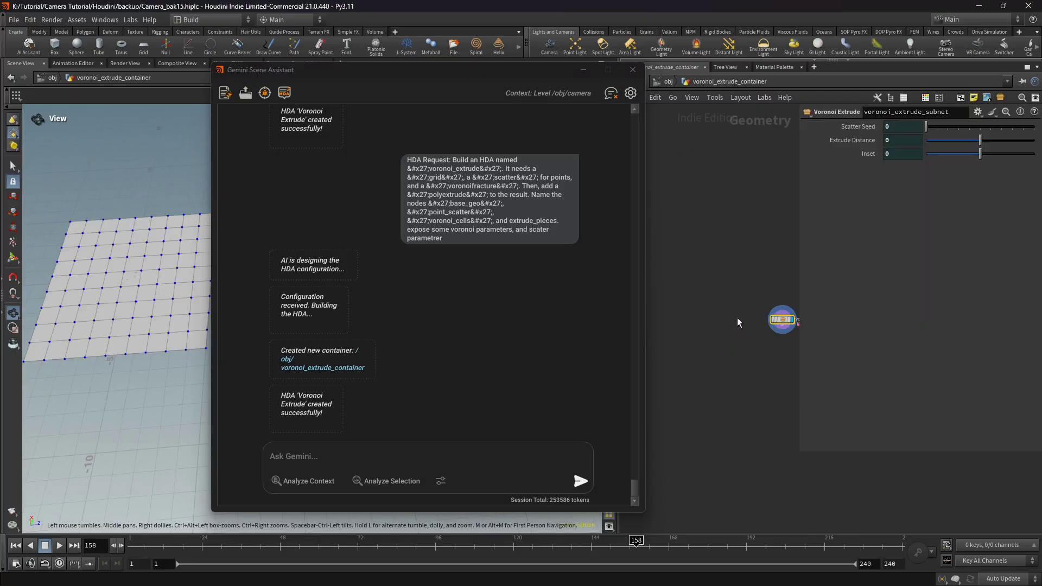
double_click(721, 295)
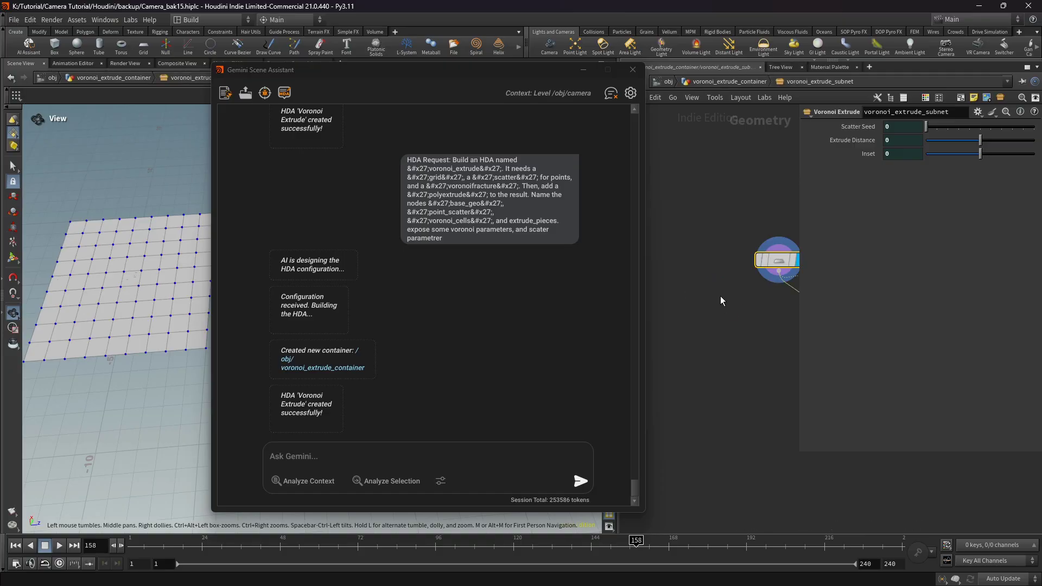
left_click(745, 350)
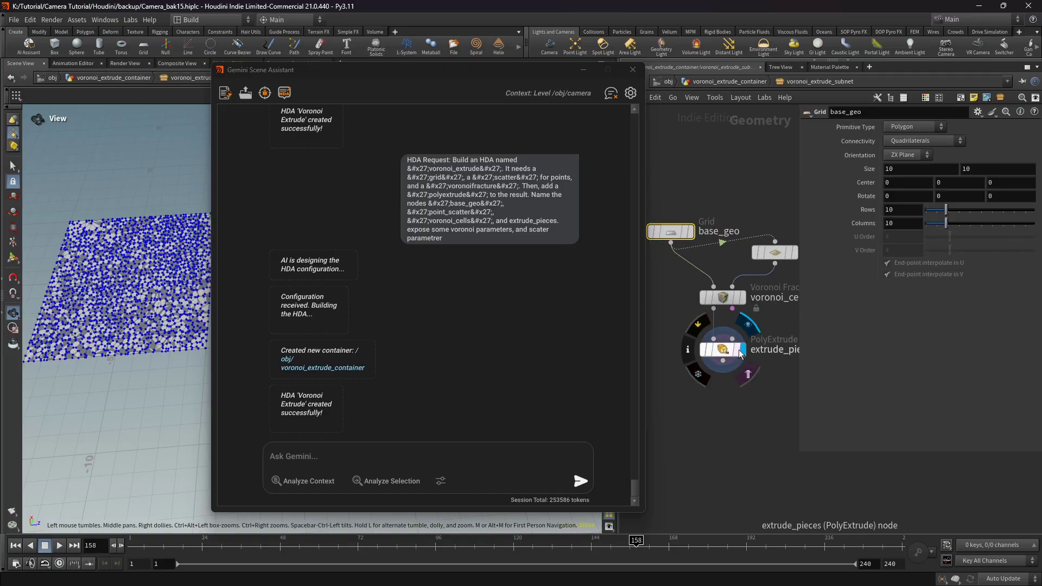
Step: Check the extrude_pieces and voronoi_cells nodes, and set point_scatter's Force Total Count to 30
left_click(728, 351)
left_click(726, 300)
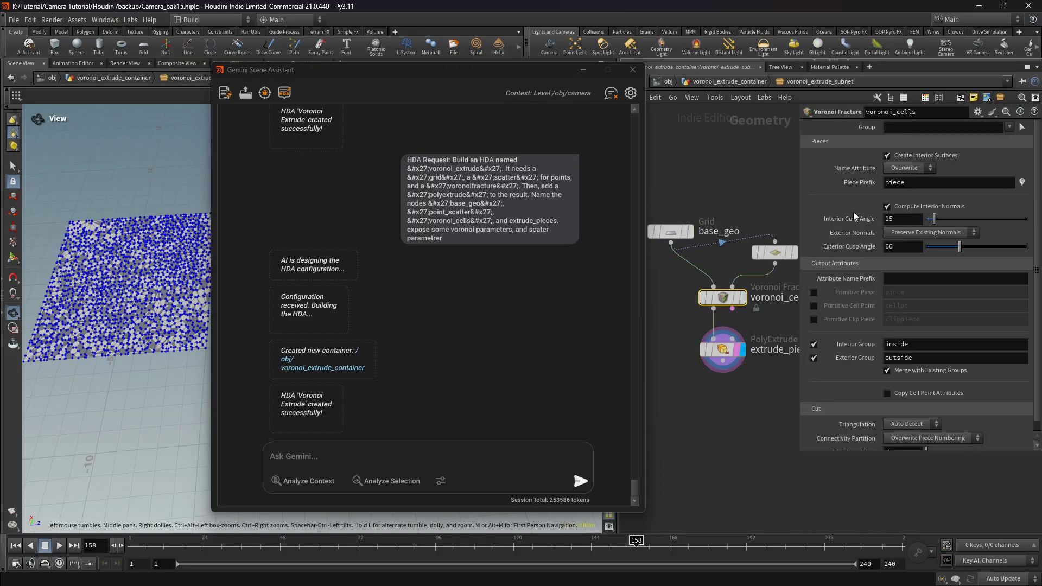
left_click(907, 157)
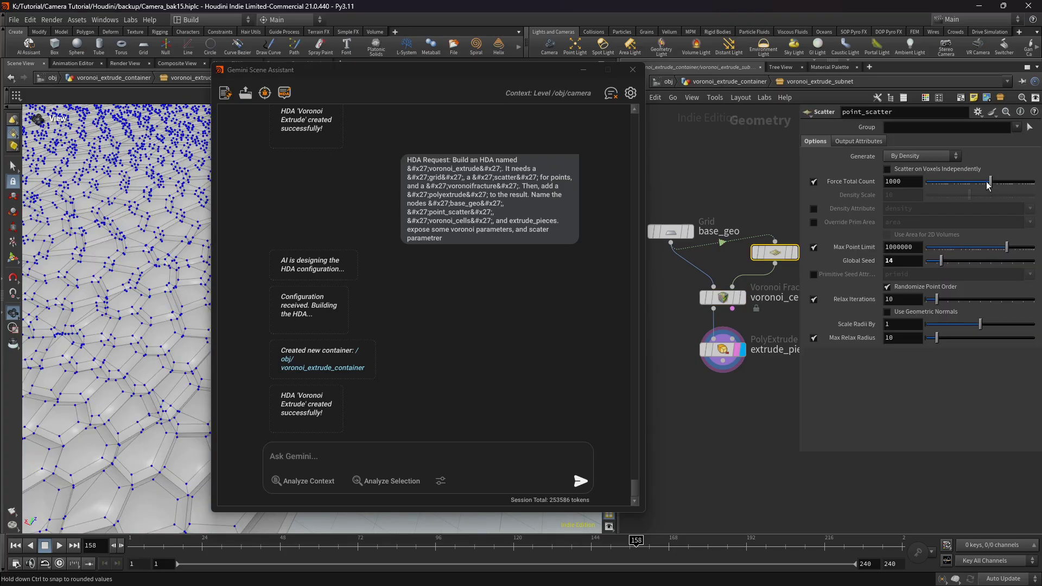
left_click_drag(989, 182, 959, 187)
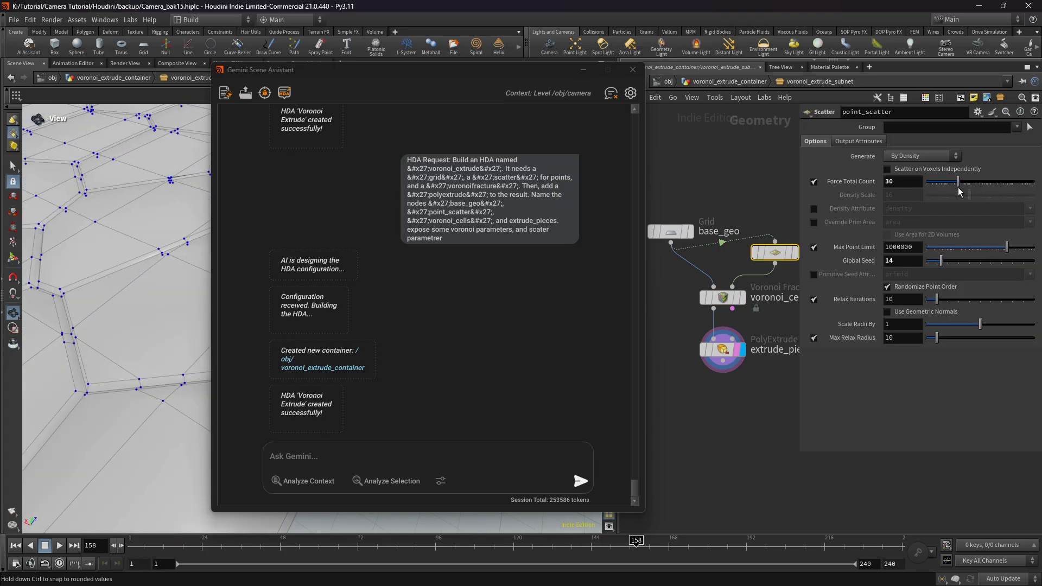
left_click_drag(148, 255, 141, 362)
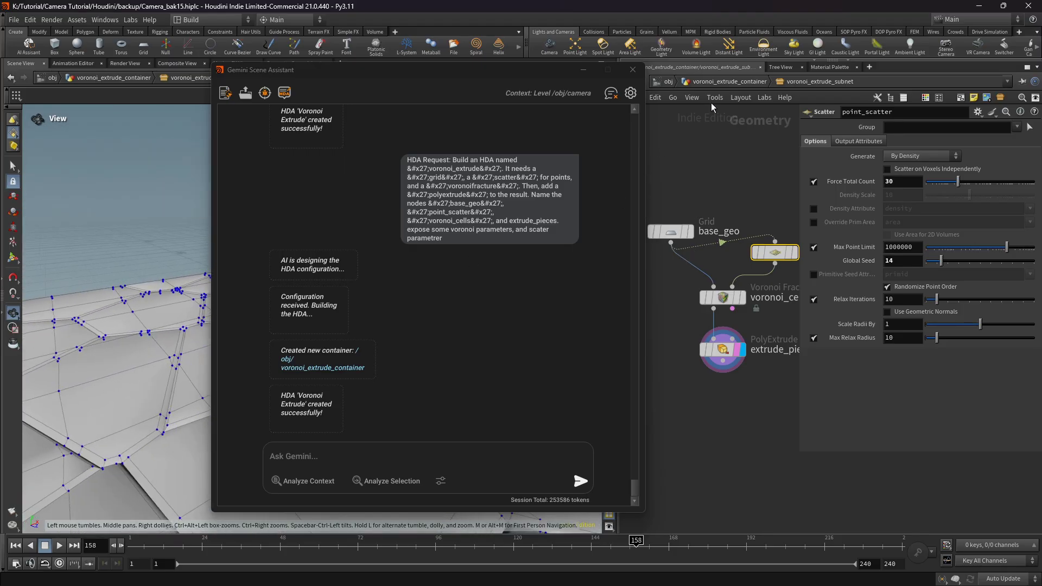
Step: Return to voronoi_extrude_container and set the HDA's Extrude Distance to 0.55 and Inset to 0.08, and adjust the Scatter Seed
key("u")
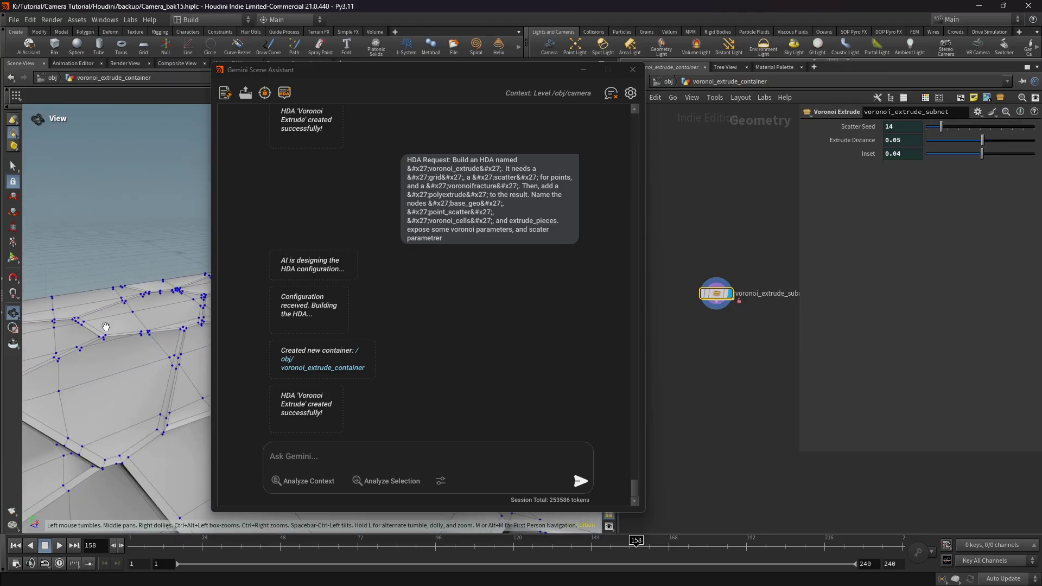
middle_click_drag(104, 325, 124, 266)
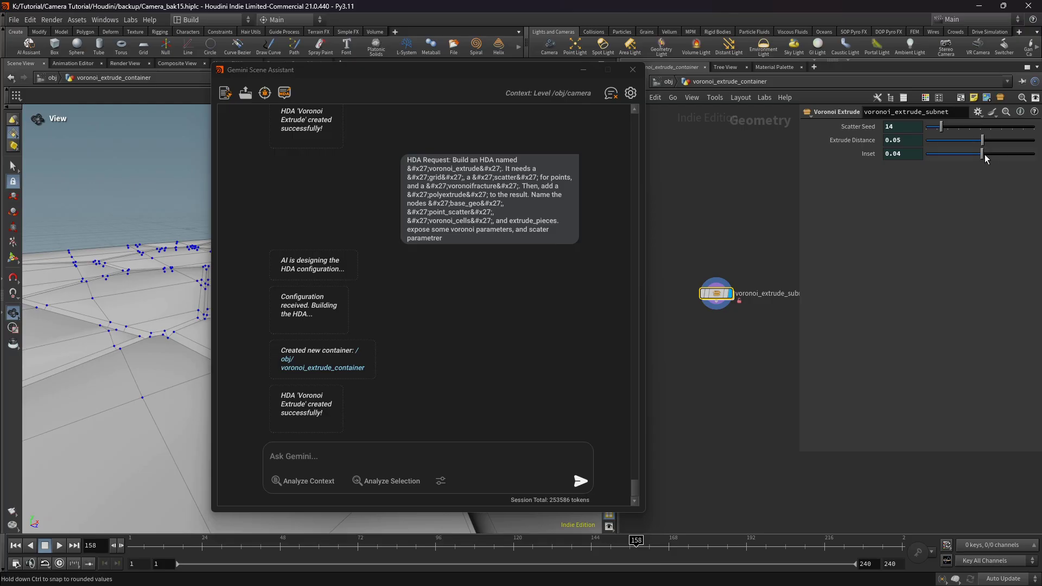
left_click_drag(985, 156, 1010, 143)
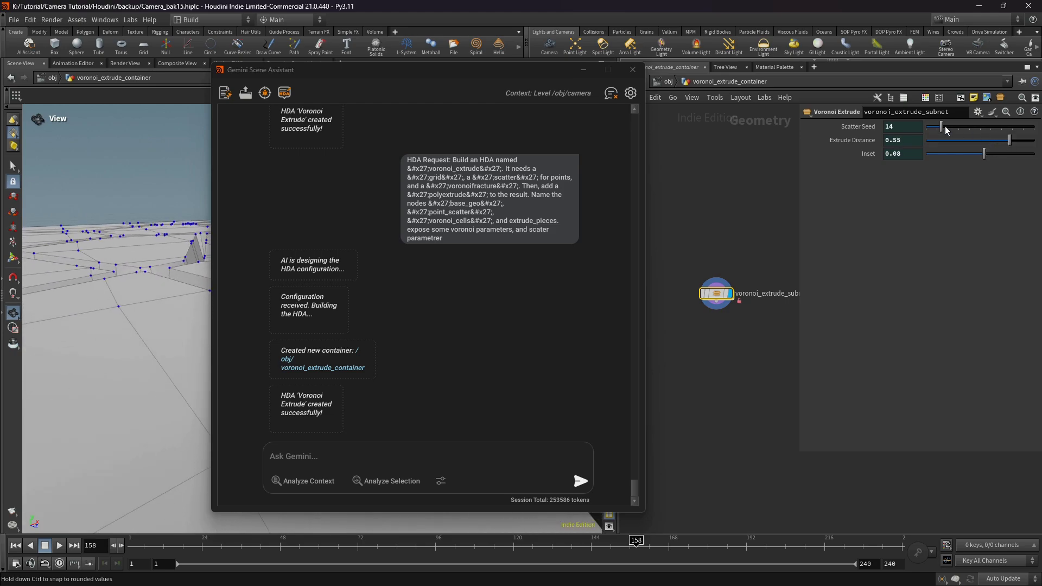
left_click_drag(941, 125, 943, 125)
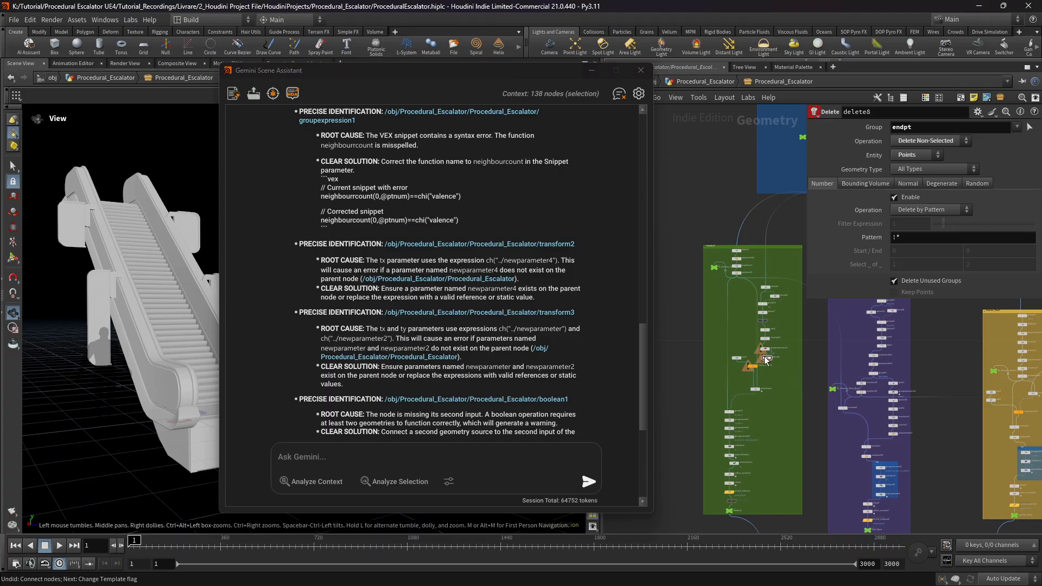
scroll(717, 333, "up", 3)
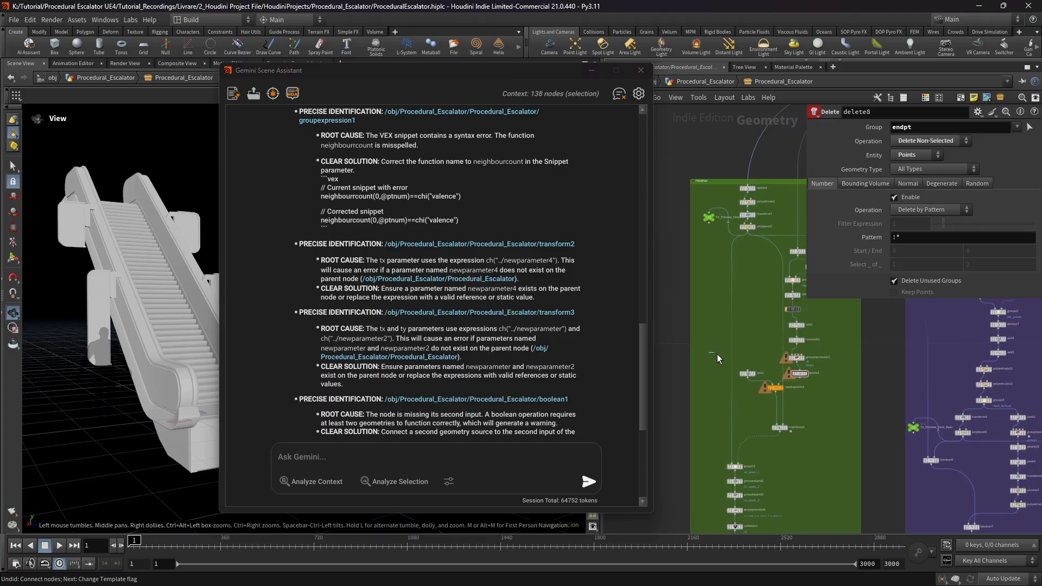
Step: In the Procedural_Escalator network, select box3, groupexpression1, delete8 and copytopoints3, and run the assistant's debug mode on them
left_click_drag(718, 354, 849, 405)
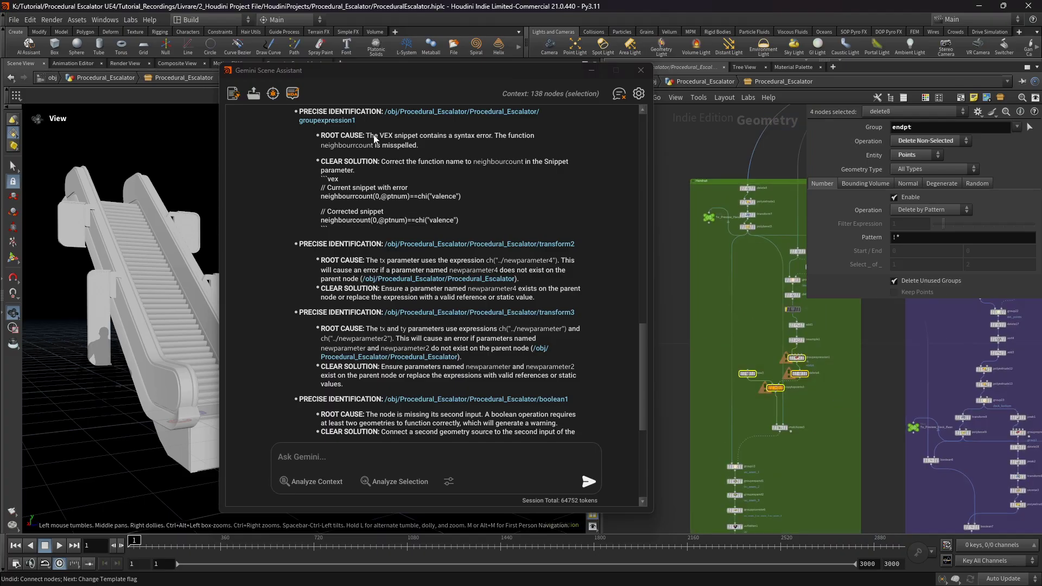
left_click(274, 93)
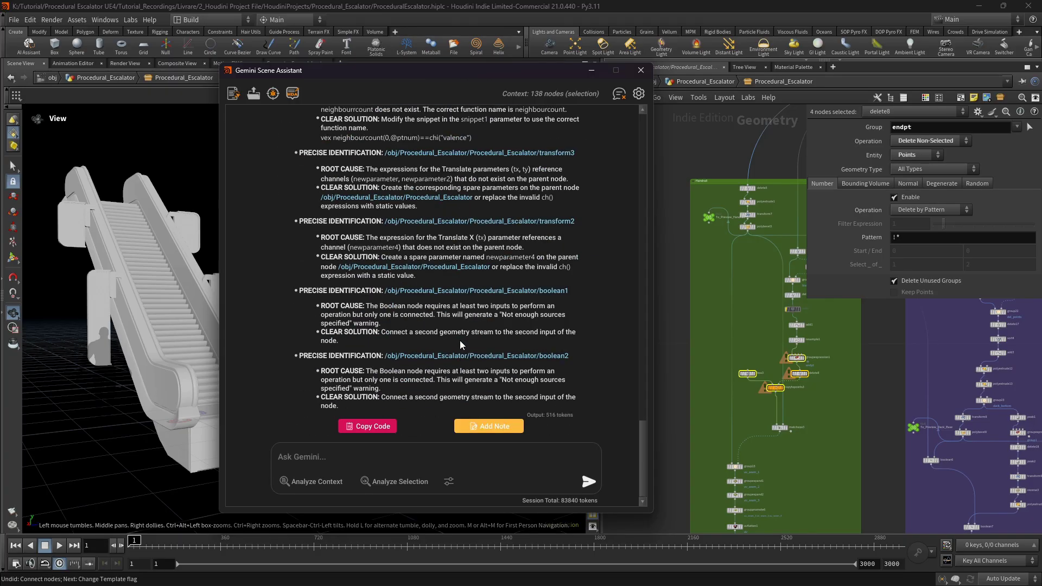
Step: Jump to groupexpression1 from its link in the debug report, widen its parameter area, and review the reported root cause
scroll(460, 340, "up", 5)
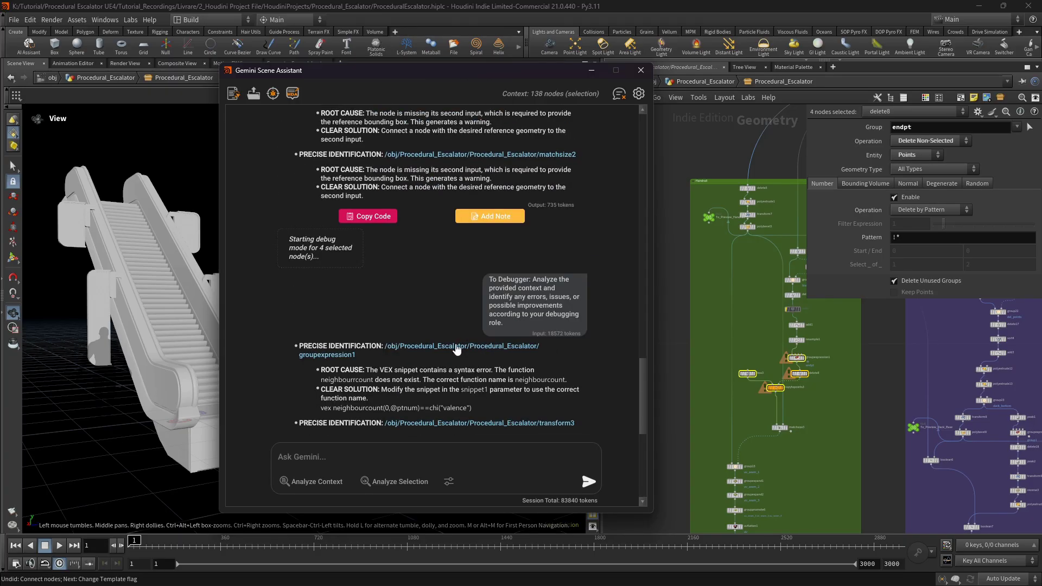
left_click(456, 350)
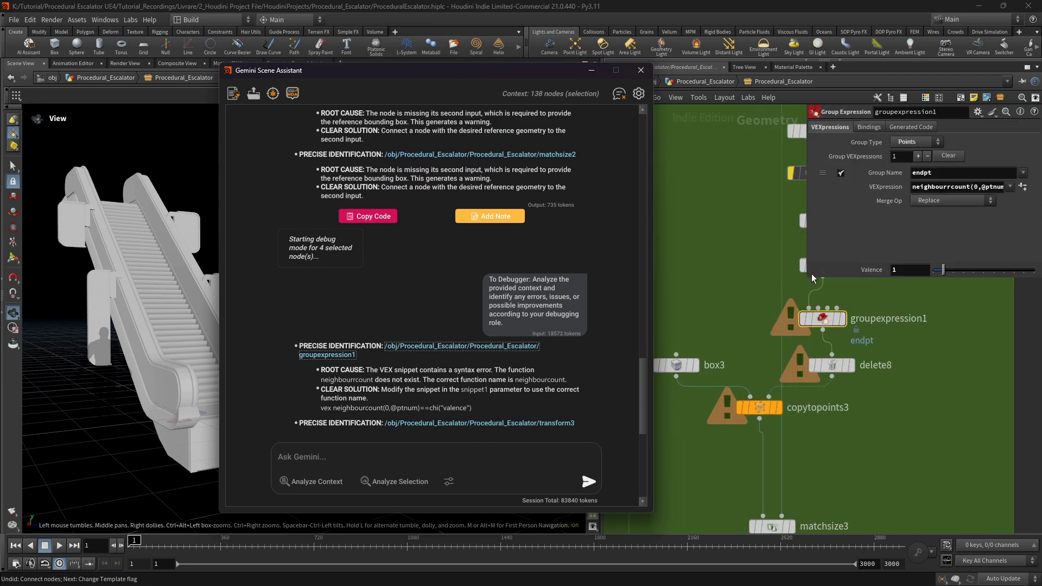
left_click_drag(807, 277, 674, 284)
left_click_drag(370, 372, 569, 384)
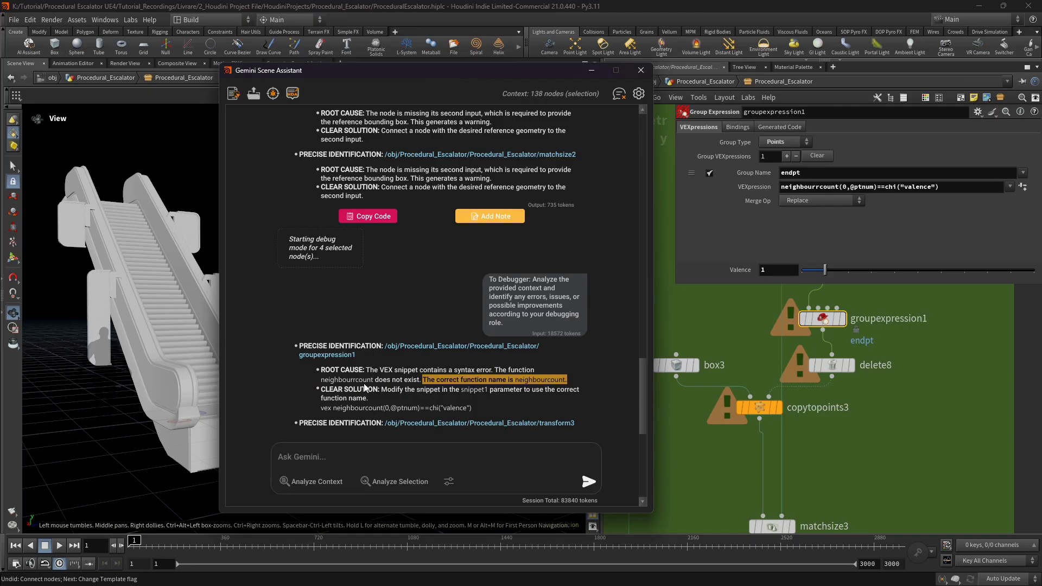
left_click_drag(350, 384, 356, 386)
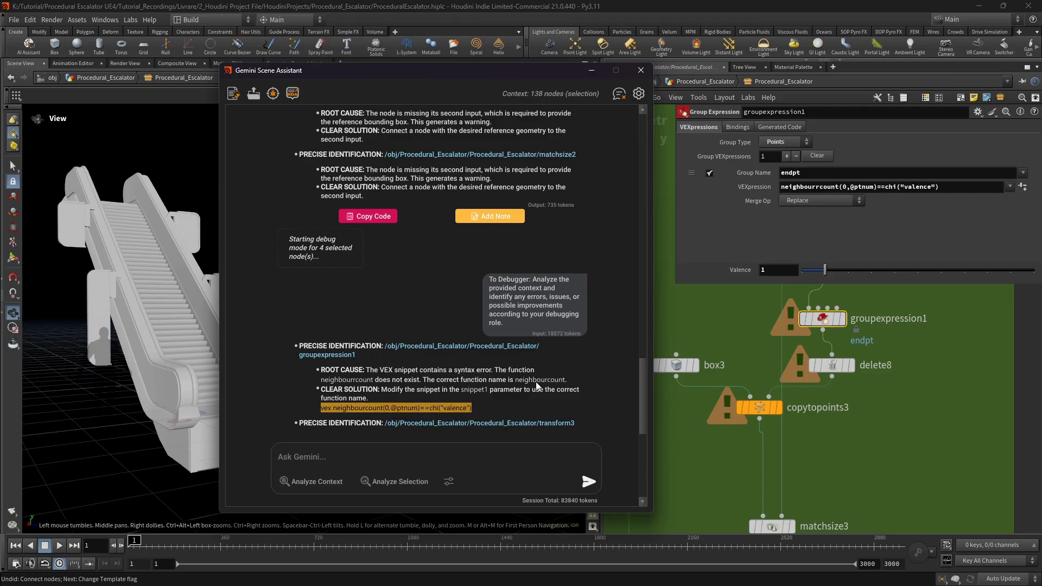
left_click_drag(951, 186, 778, 191)
type("neighbourcount(0,@ptnum)==chi(\"valence\")")
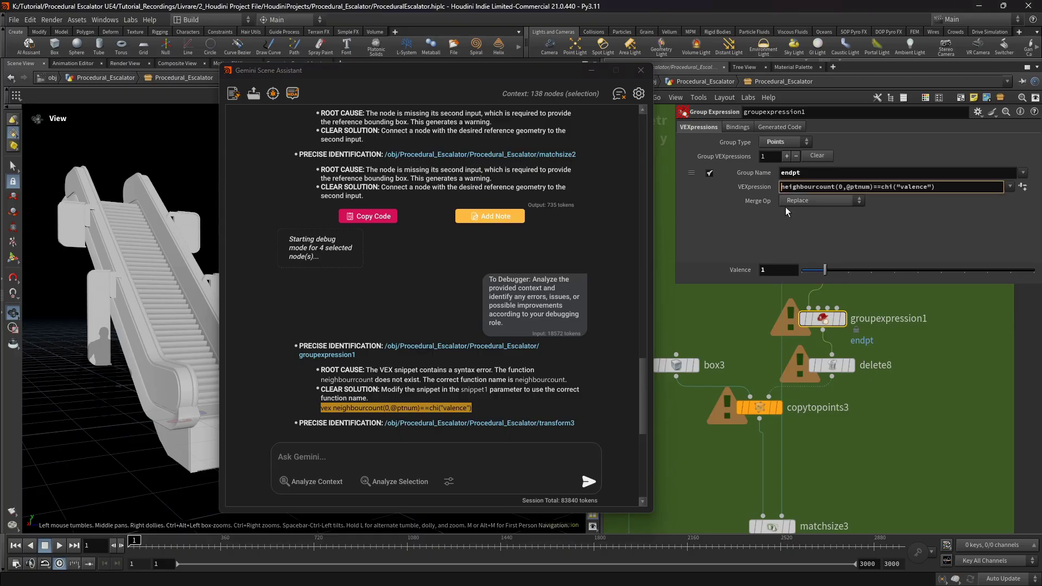
left_click(785, 222)
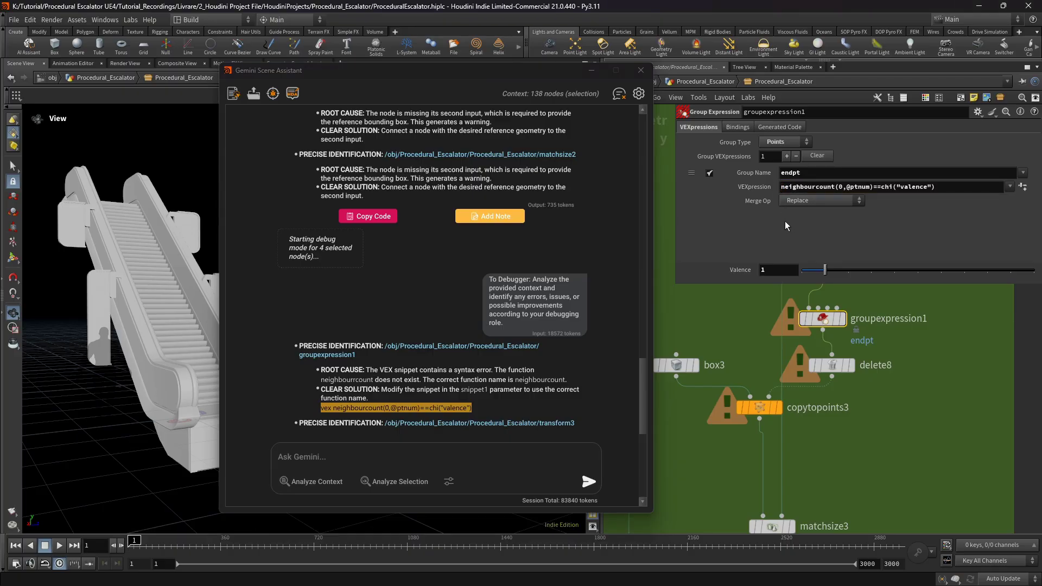
Step: Display groupexpression1, delete8 and copytopoints3 in turn to examine their geometry in the viewport
left_click(841, 319)
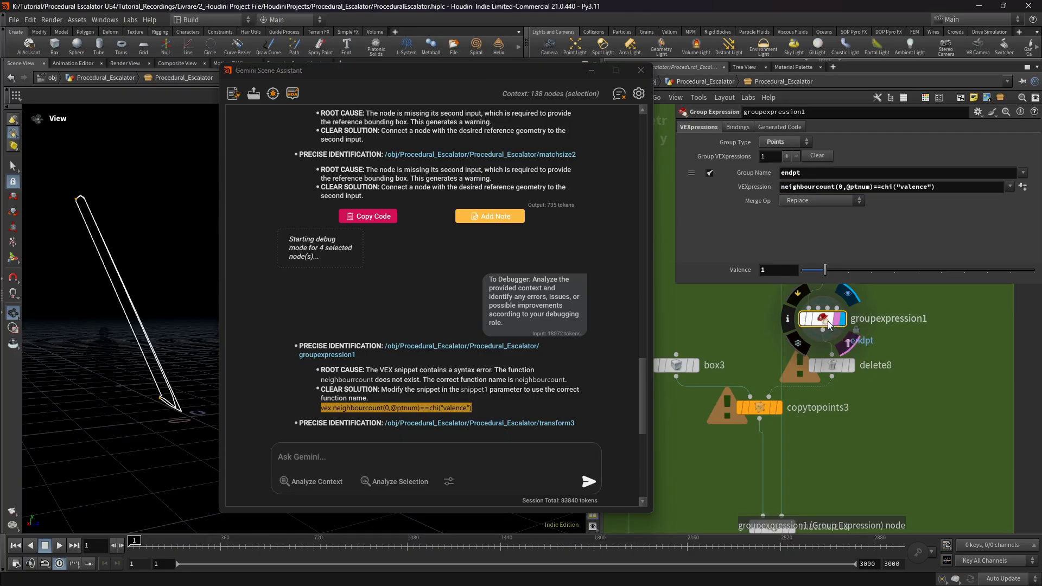
left_click(849, 366)
left_click(826, 372)
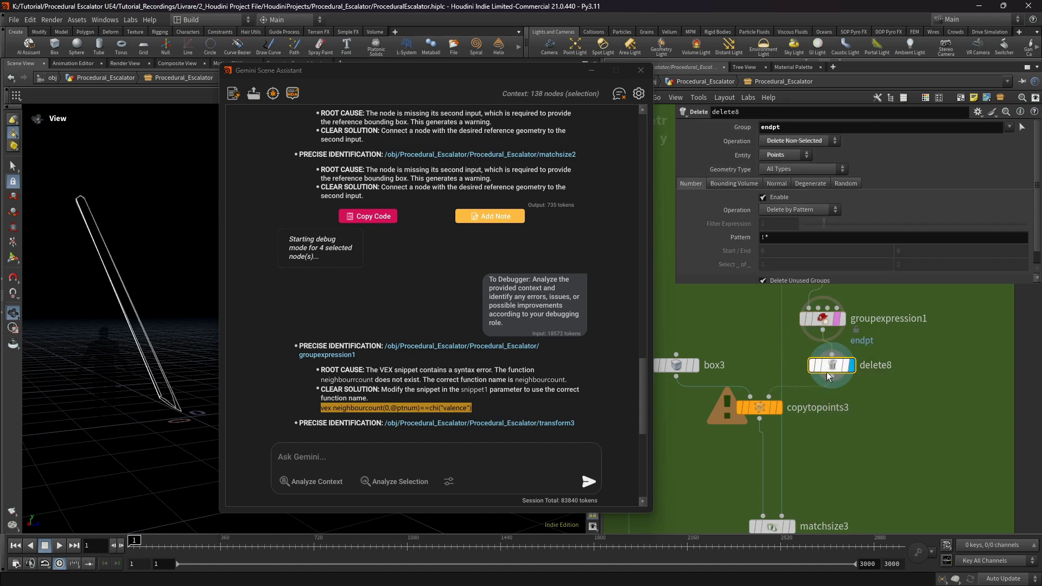
left_click(780, 407)
left_click(766, 408)
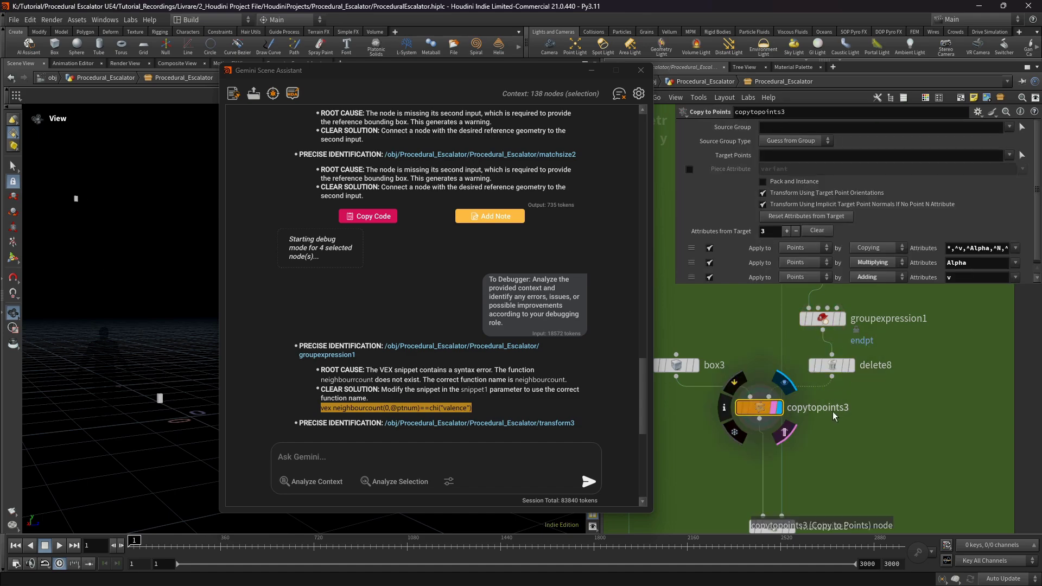
Step: Display the output0 node at the end of the network to show the complete escalator
scroll(818, 432, "down", 8)
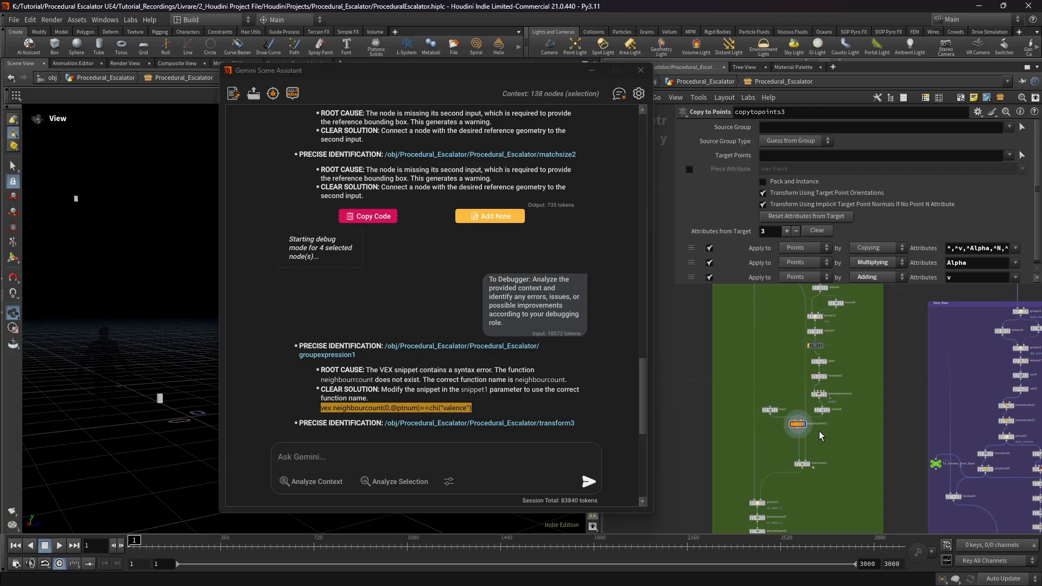
scroll(793, 412, "up", 6)
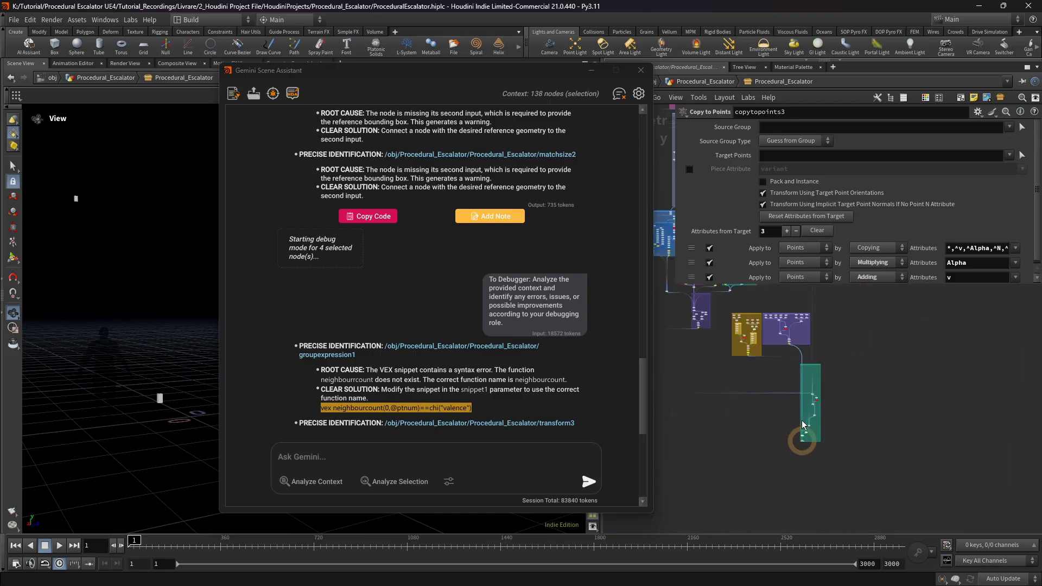
left_click(777, 455)
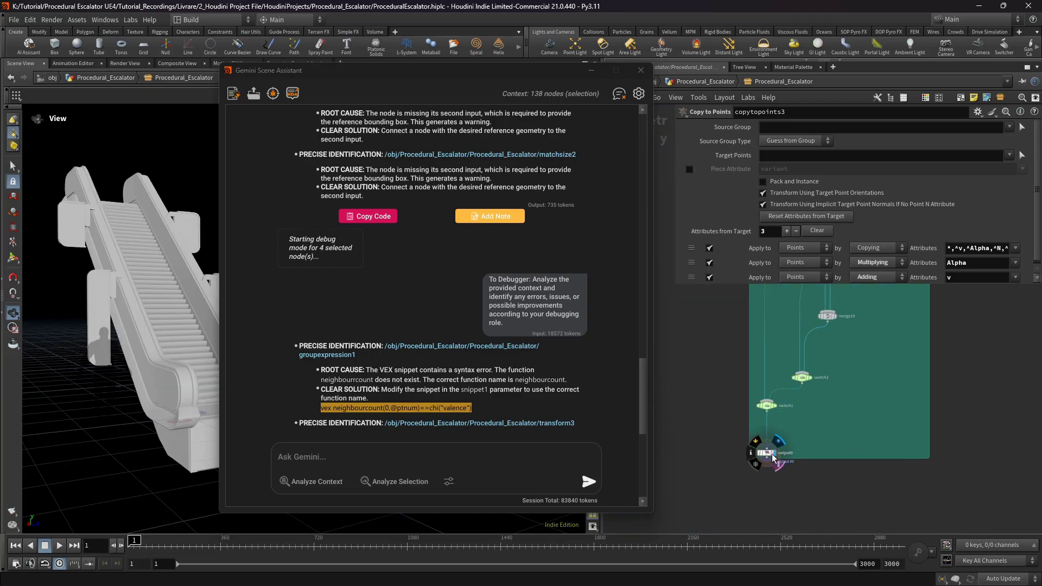
left_click(777, 454)
left_click_drag(157, 332, 189, 338)
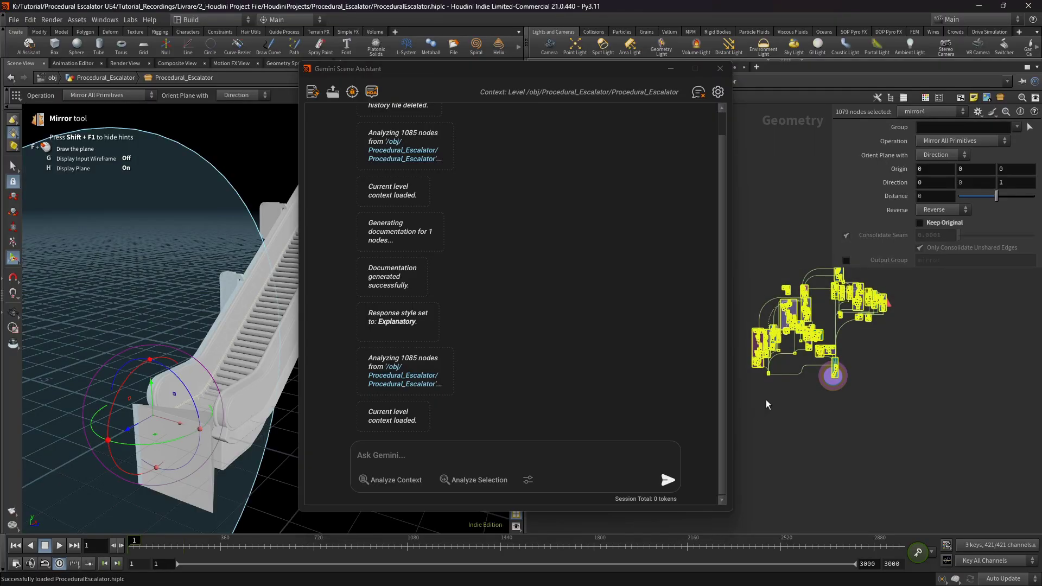
Step: Analyze the selected escalator nodes, generate their documentation with the assistant, and open it in the browser for PDF creation
middle_click_drag(859, 368, 851, 404)
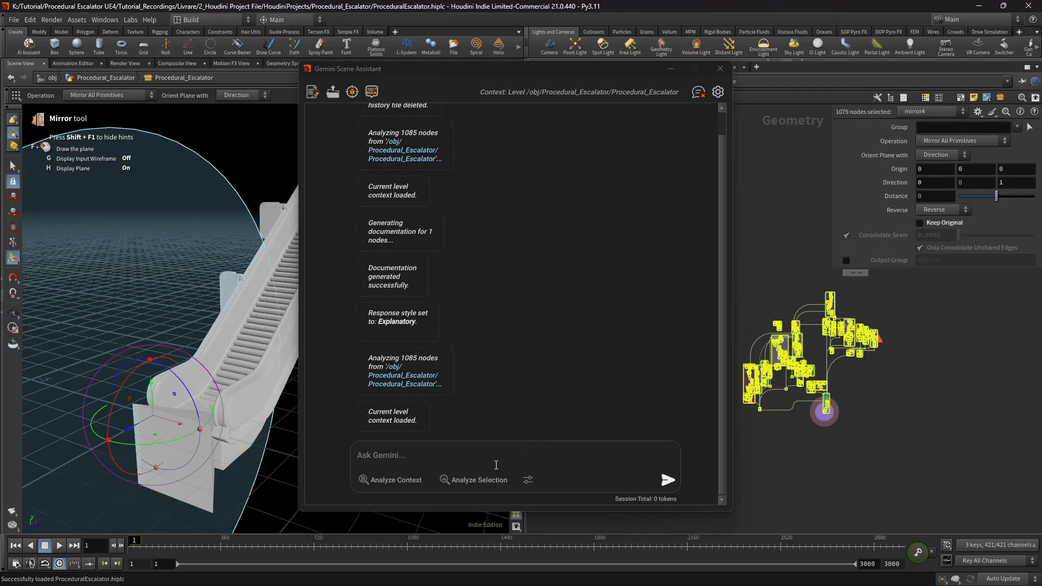
left_click(467, 478)
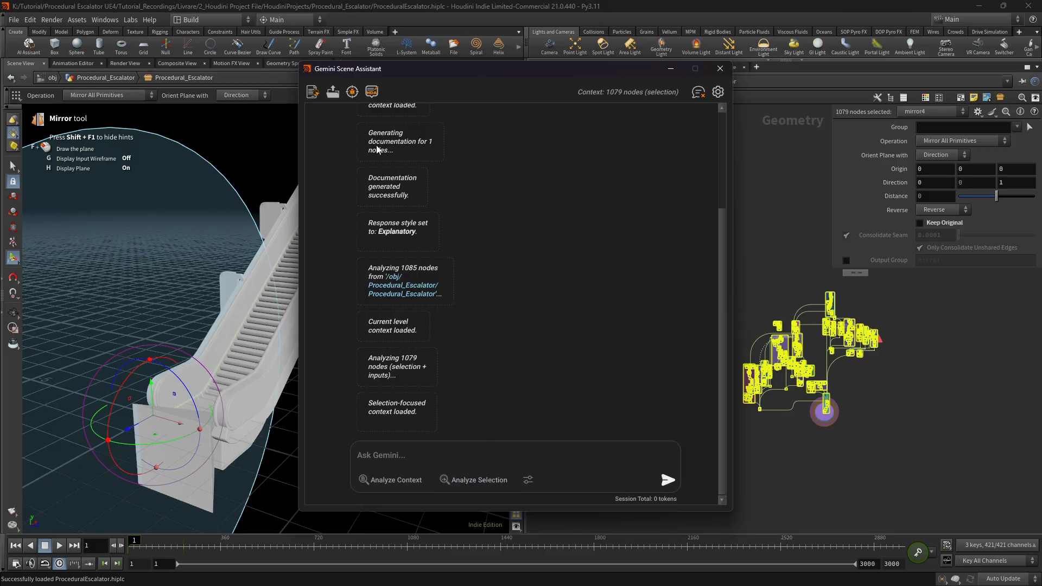
left_click(314, 94)
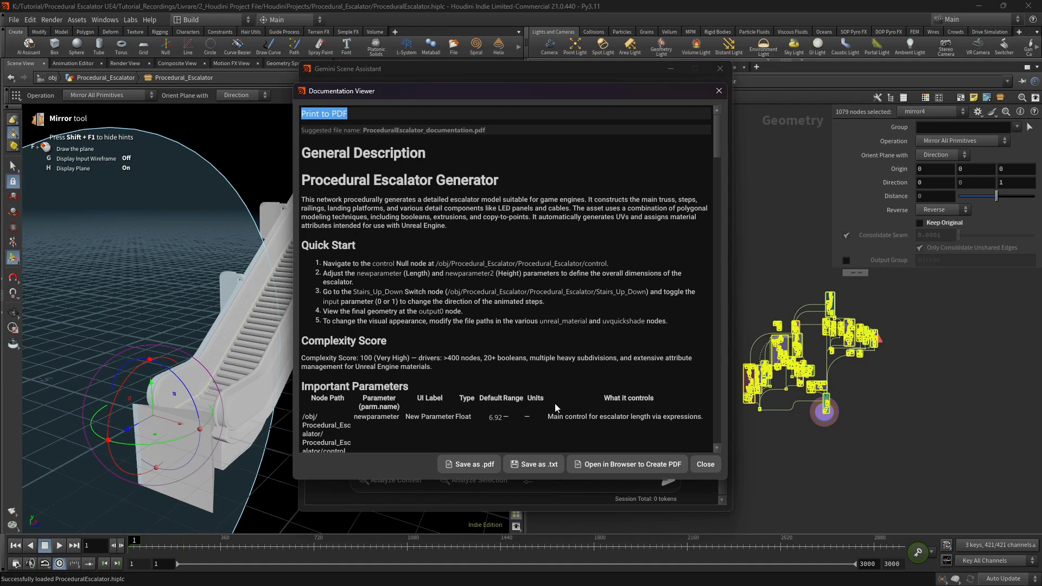
left_click(617, 461)
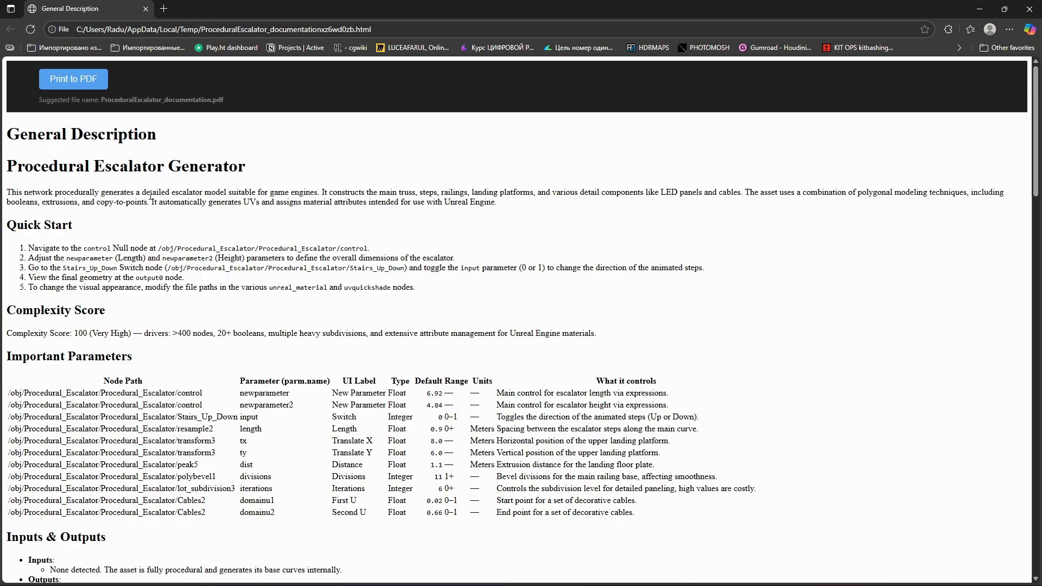
Step: Examine the general description and Quick Start instructions of the escalator documentation in the browser
left_click_drag(120, 194, 334, 202)
left_click(232, 226)
left_click_drag(339, 249, 371, 251)
left_click_drag(46, 258, 158, 259)
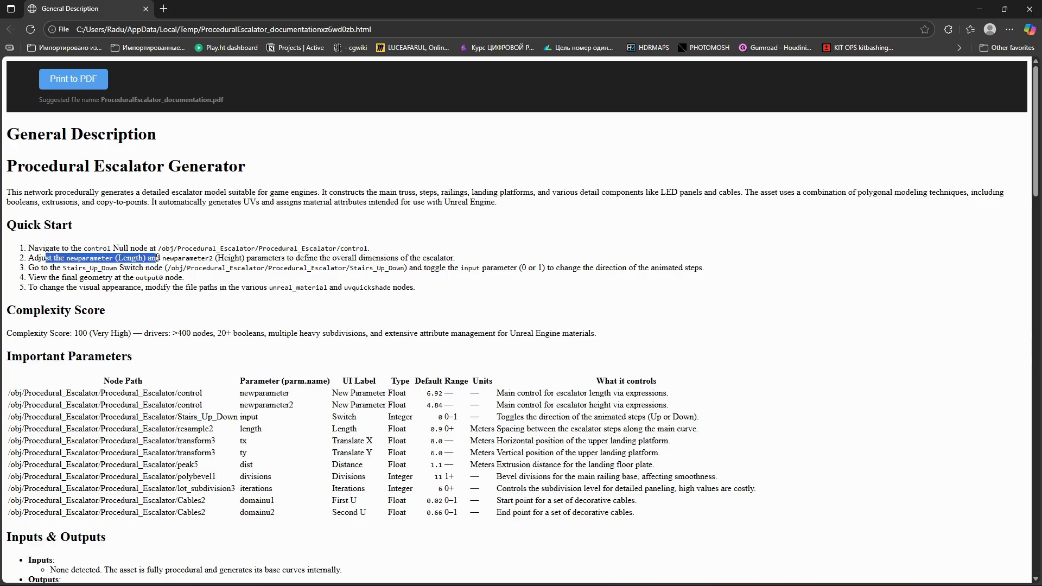
left_click_drag(271, 252, 275, 253)
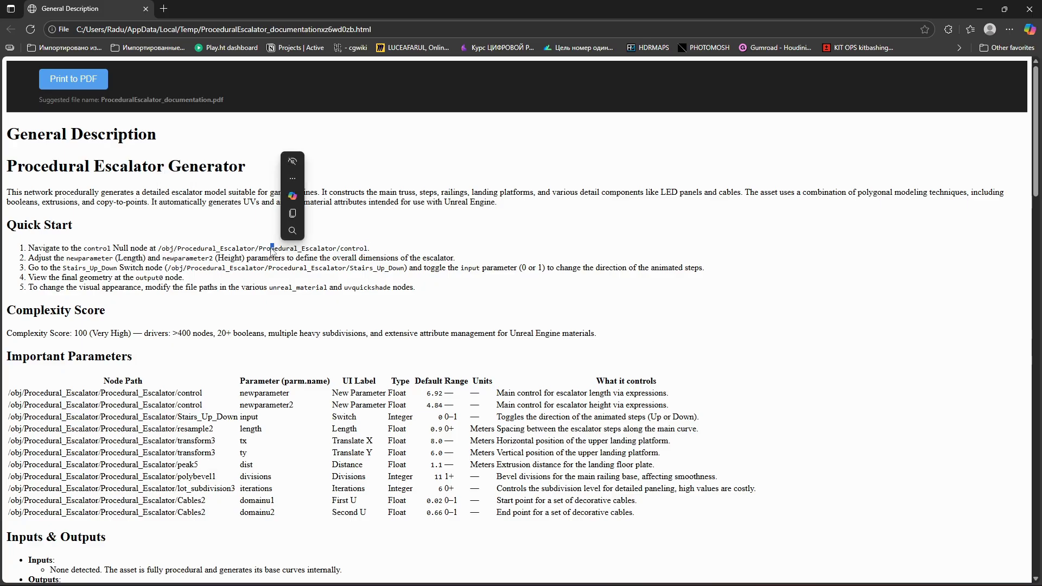
left_click(323, 250)
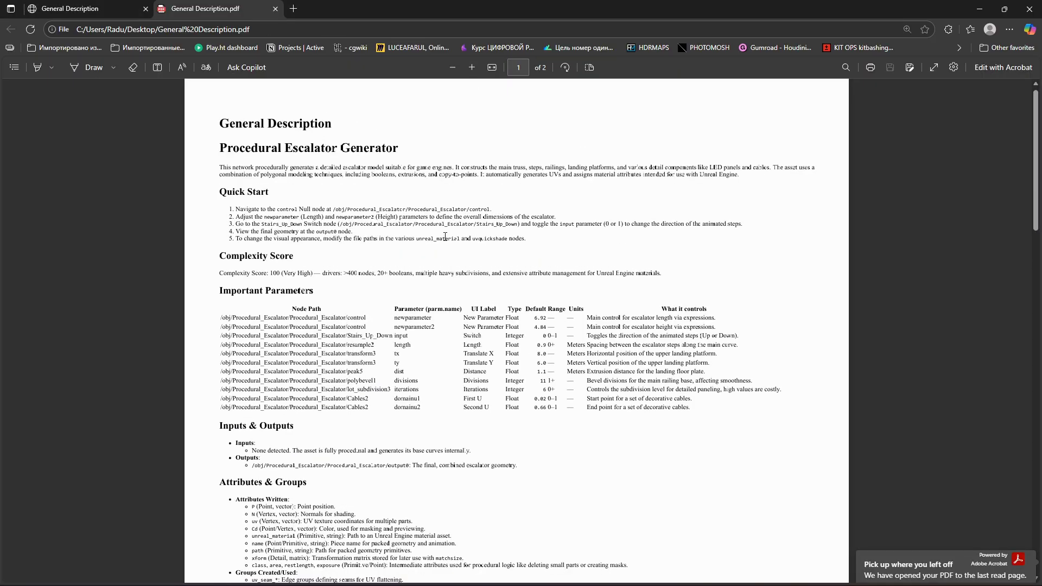
Step: Review the exported General Description PDF of the escalator network from its first page
scroll(446, 237, "down", 12)
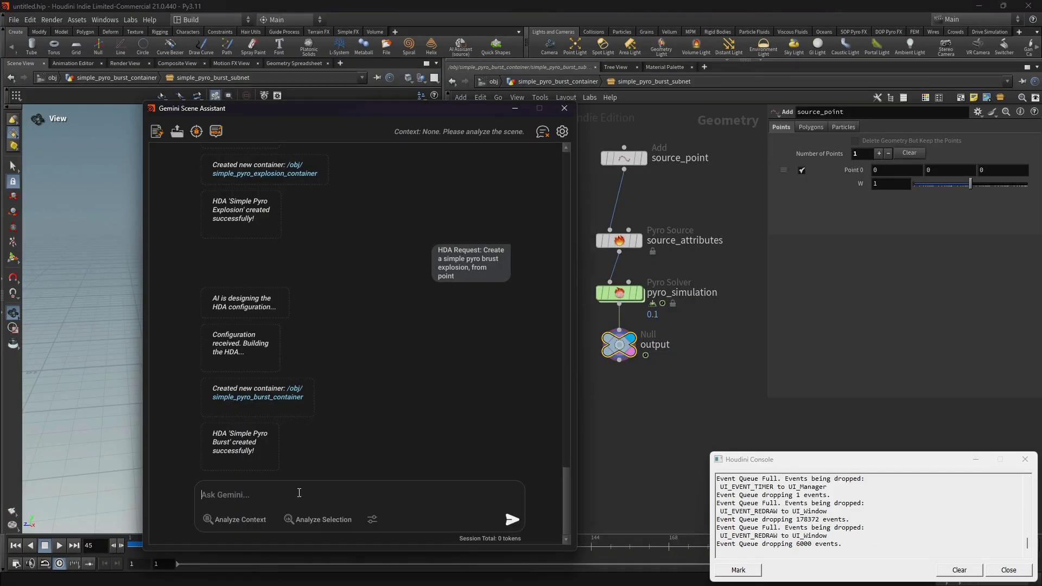
Step: Generate an HDA with the Gemini Scene Assistant from the prompt "Create a simple pyro brust explosion, from point" and move the assistant away from the network
type("Create a simple pyro brust explosion, from point")
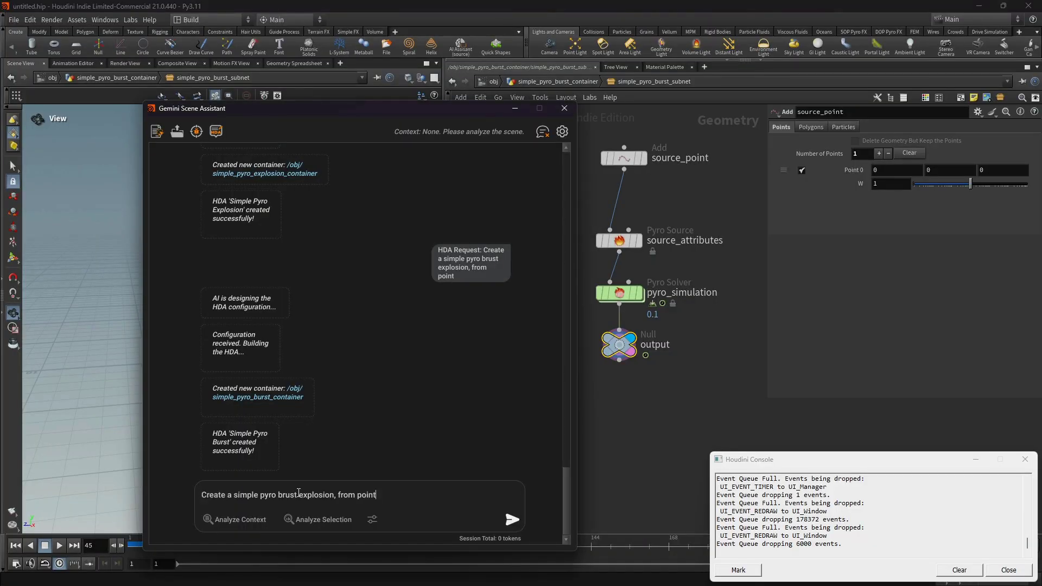
left_click(221, 130)
left_click_drag(393, 70, 491, 411)
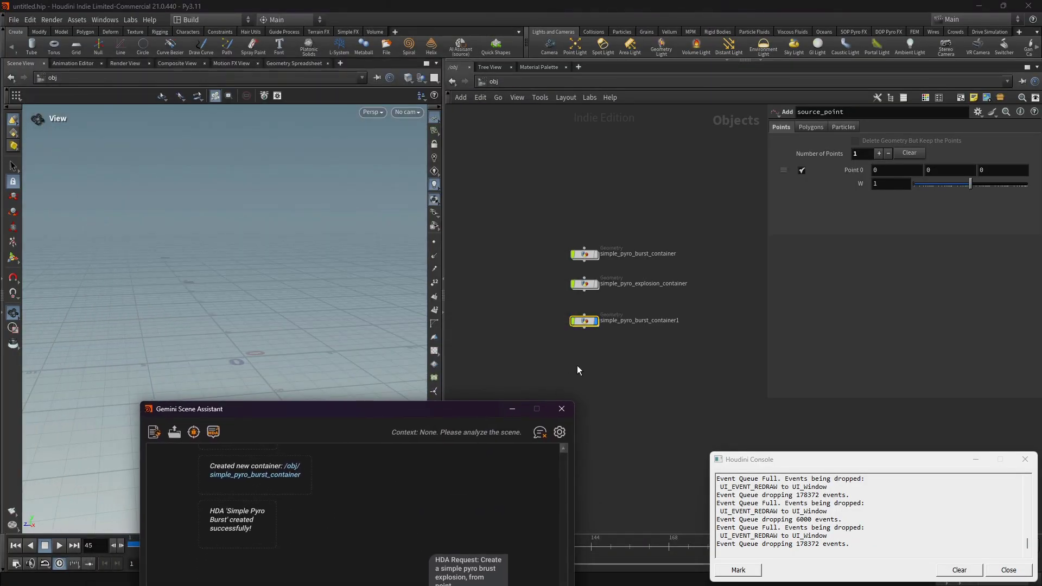
Step: Open simple_pyro_burst_container1 and its simple_pyro_burst_subnet to inspect the generated pyro node network
double_click(584, 321)
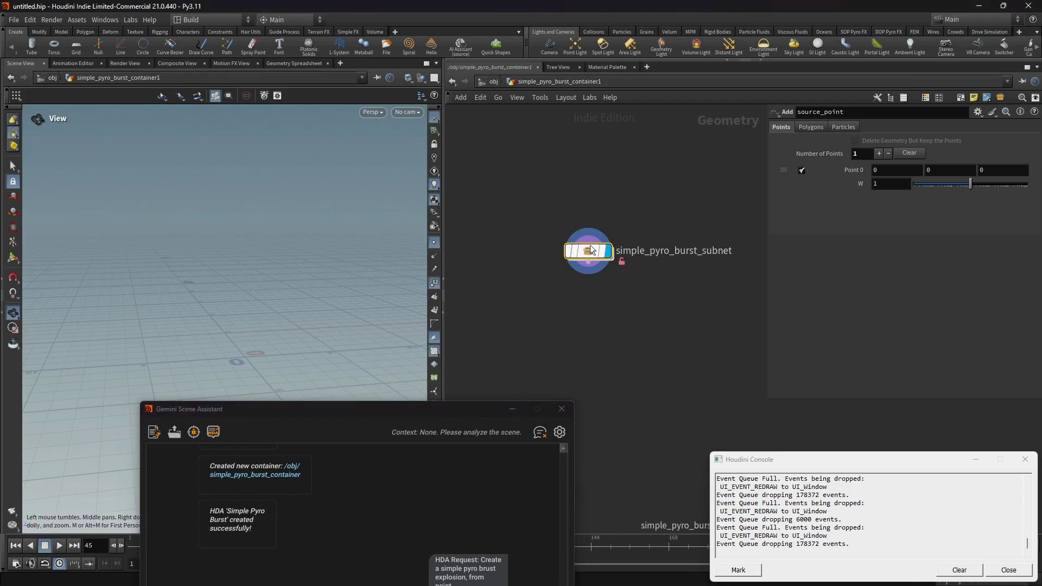
left_click(592, 251)
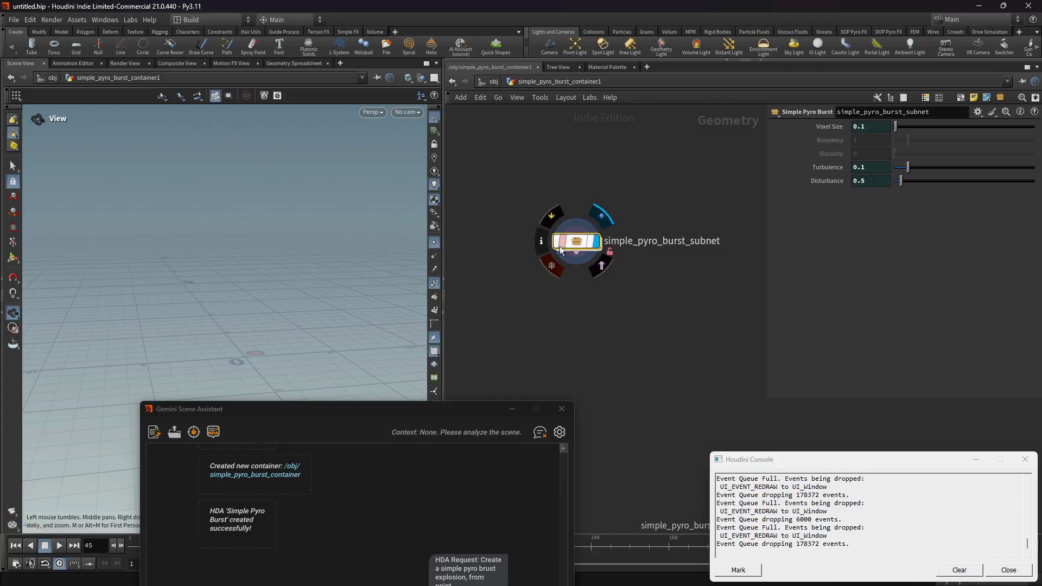
double_click(574, 246)
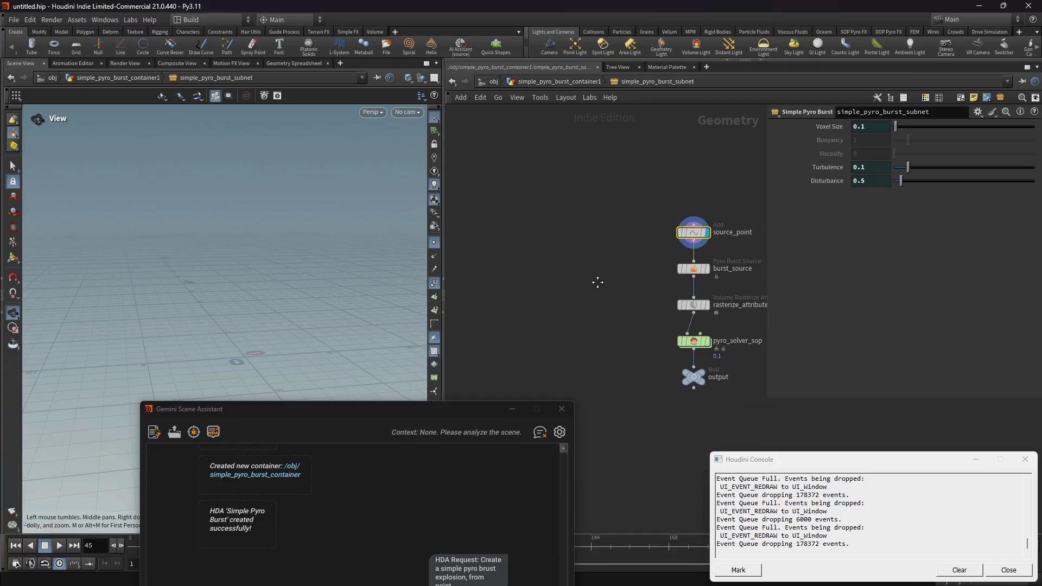
middle_click_drag(598, 282, 505, 247)
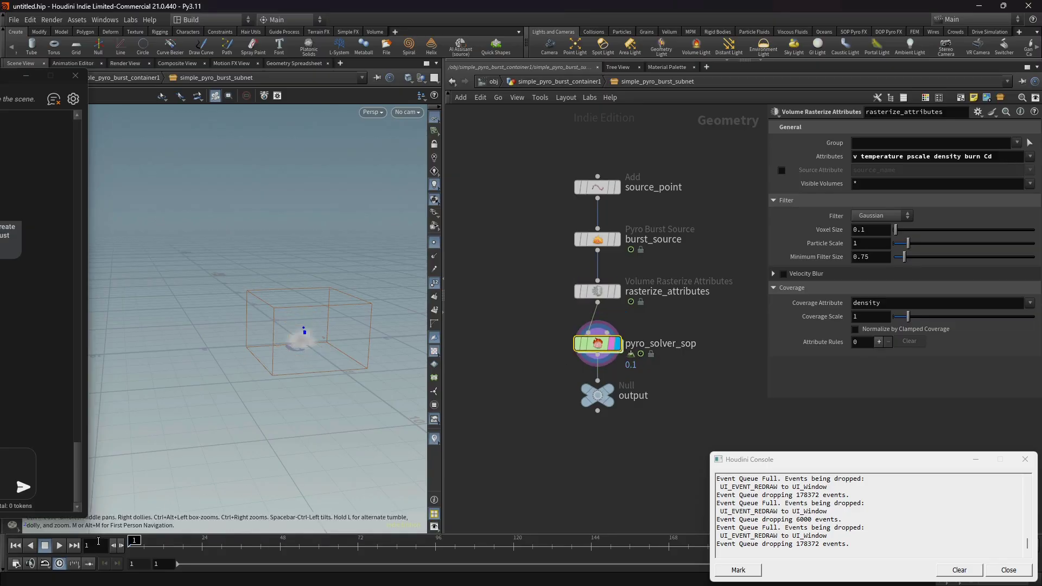
Step: Play the pyro burst simulation in the viewport, return to the start of the timeline and toggle playback again
left_click(60, 547)
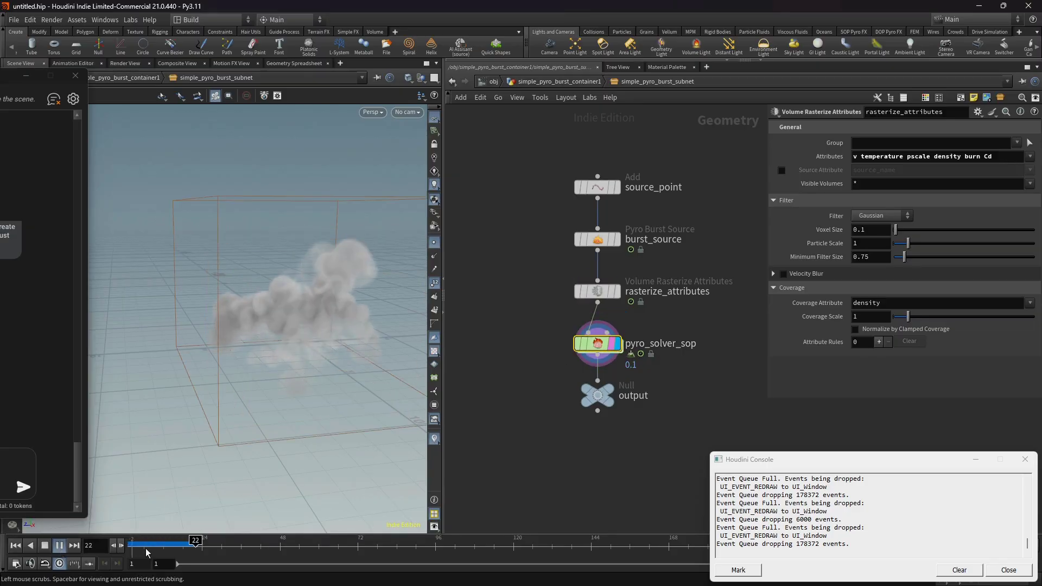
left_click(130, 548)
left_click(59, 547)
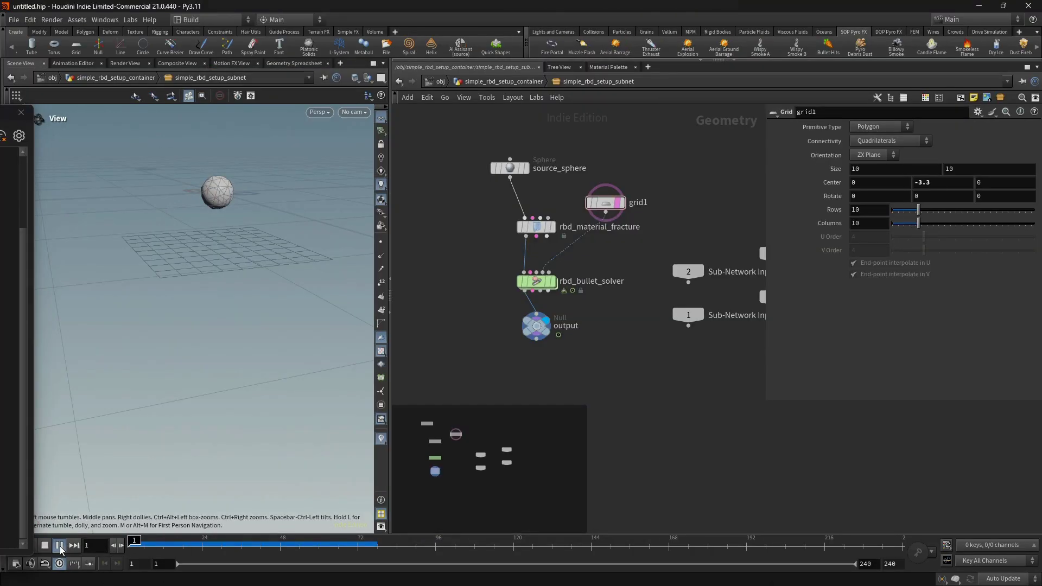
Step: Play the RBD simulation of the fractured sphere in simple_rbd_setup_subnet
left_click(60, 546)
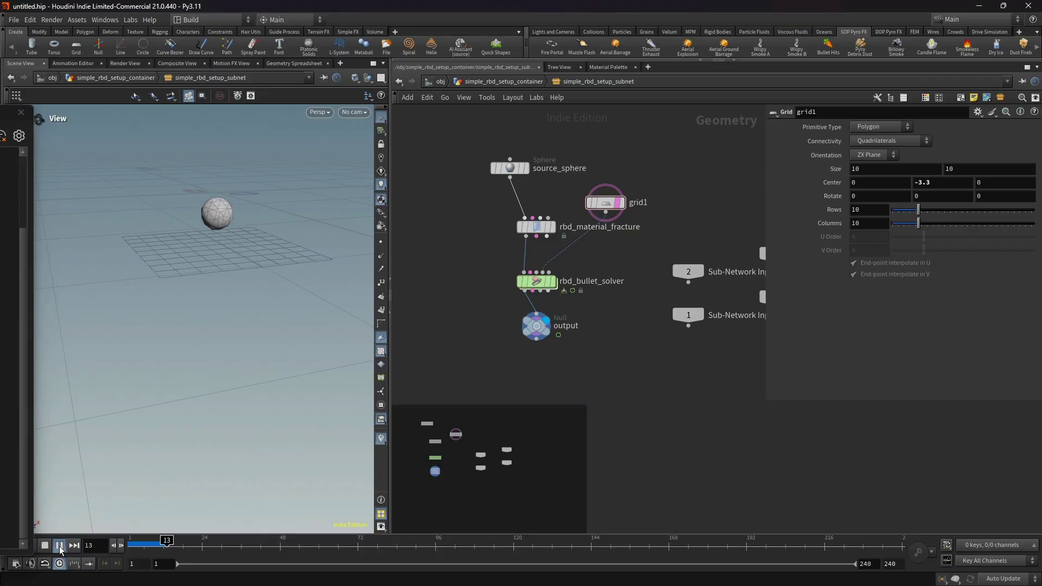